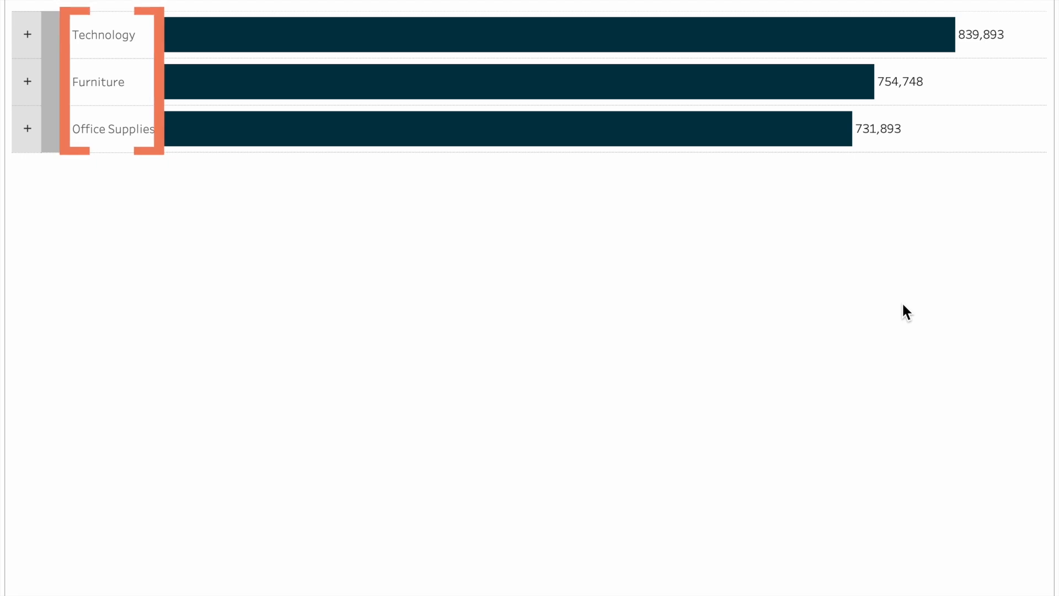
- Expand Technology and its Phones sub-category in the finished drill-down chart
left_click(27, 37)
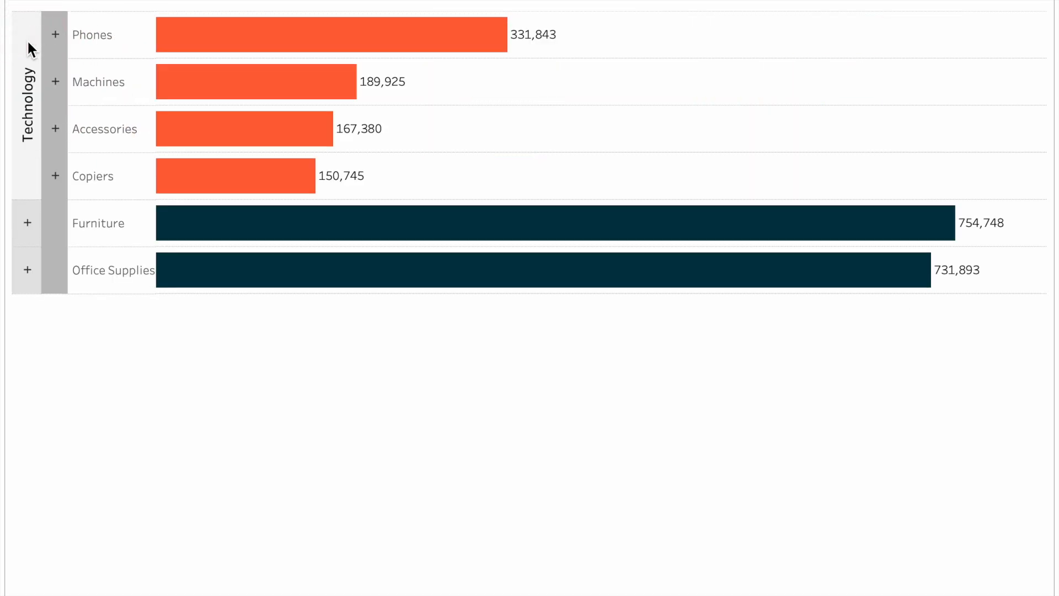
left_click(57, 36)
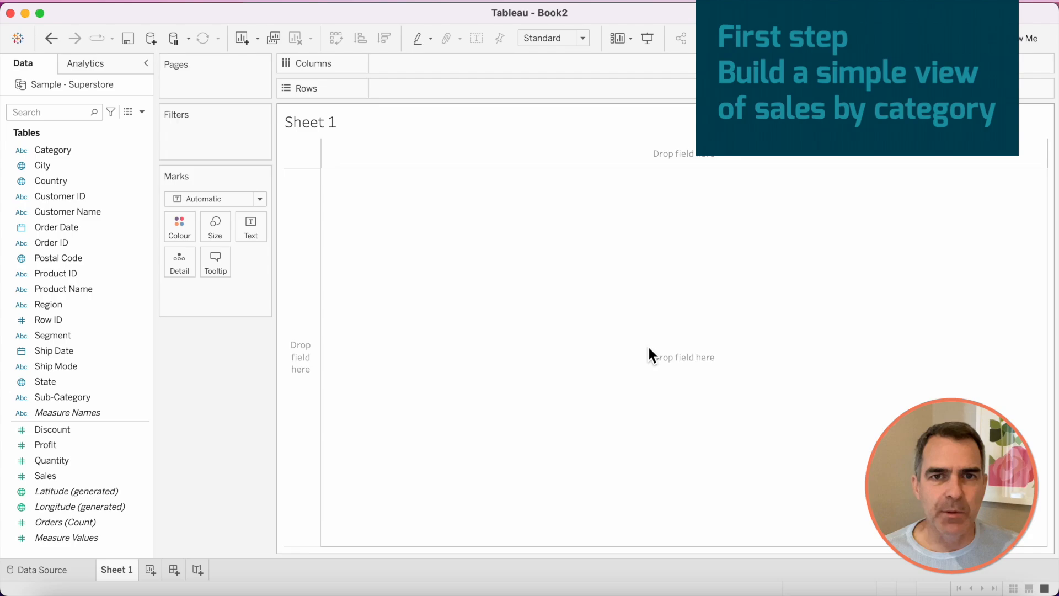
- Build a bar chart with Sales on Columns and Category on Rows, sorted in descending order
left_click_drag(45, 476, 432, 59)
left_click_drag(53, 150, 462, 84)
left_click(384, 39)
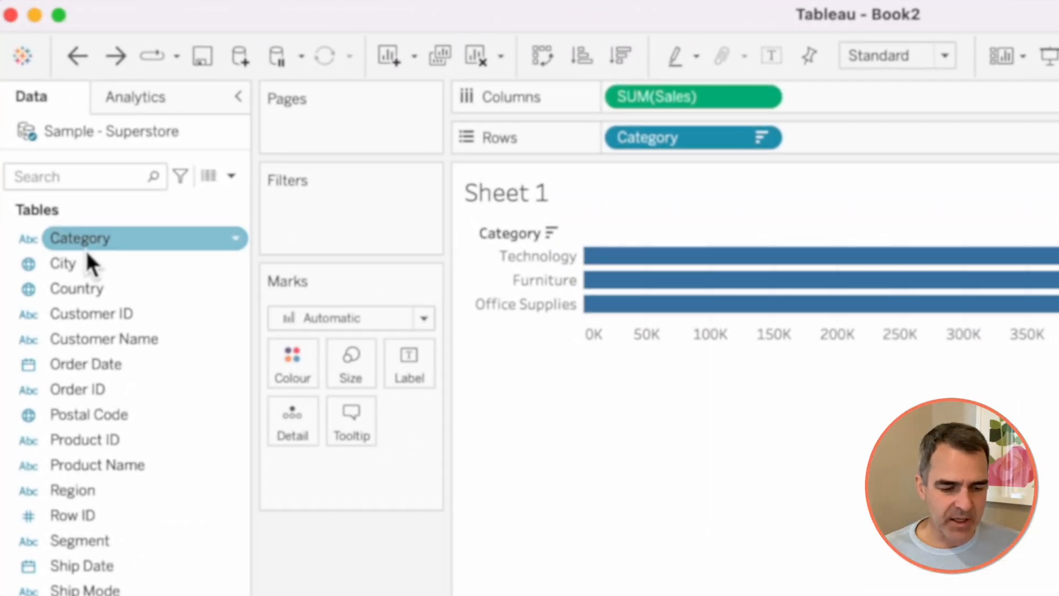
- Create a set from Category named "1. Category Set" with only Furniture included
right_click(86, 252)
mouse_move(259, 420)
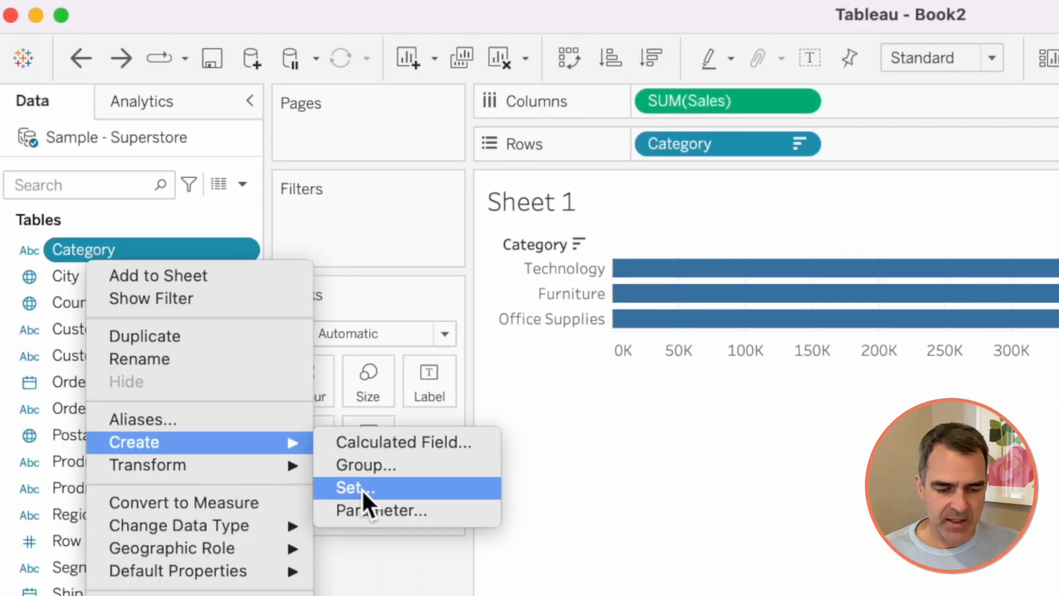
left_click(342, 467)
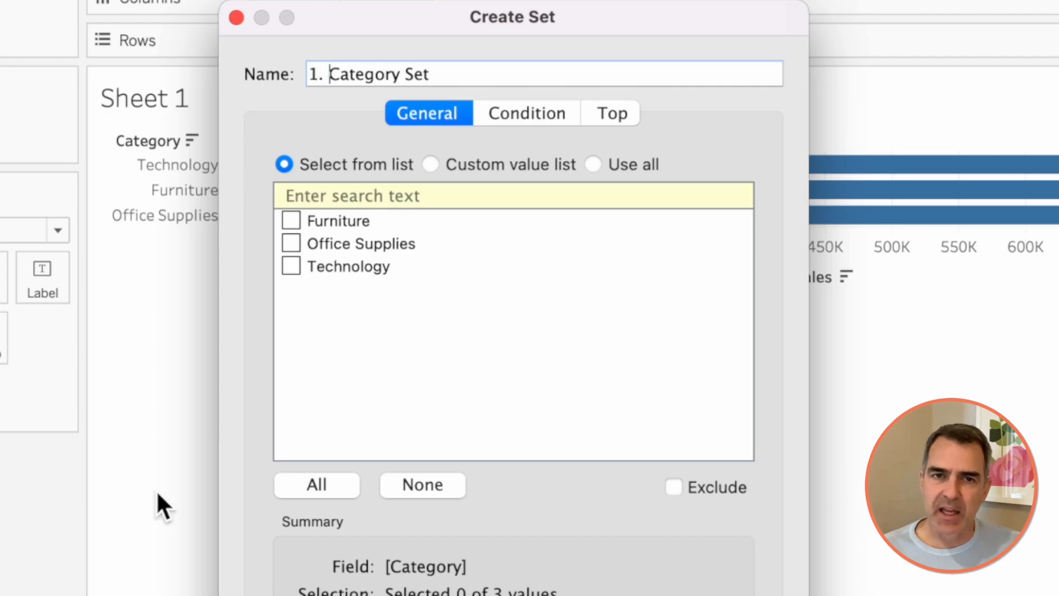
left_click(291, 220)
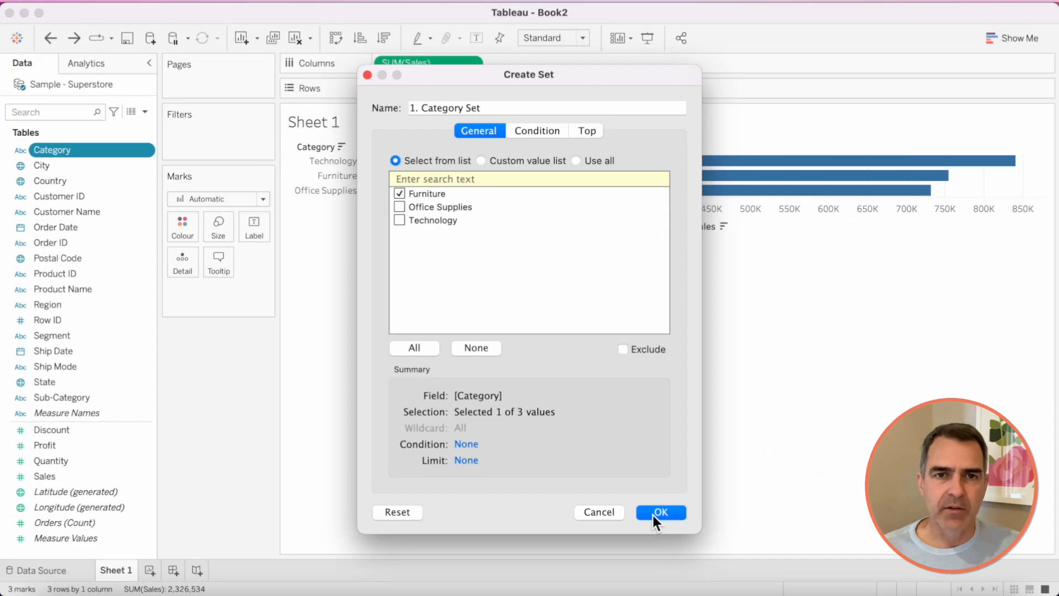
left_click(653, 513)
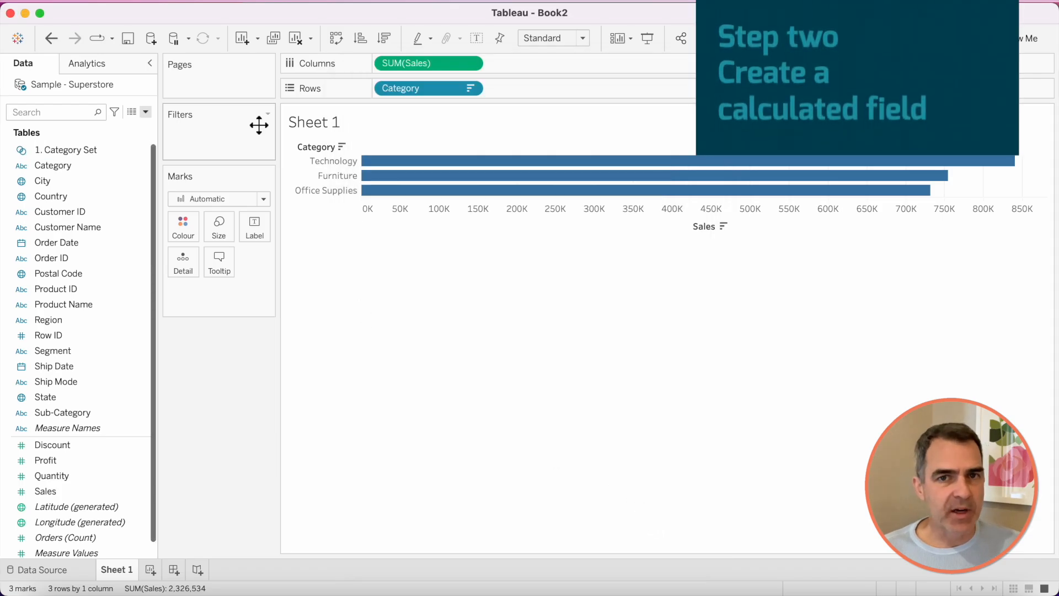
- Start a new calculated field and name it "2. Category Header"
left_click(145, 113)
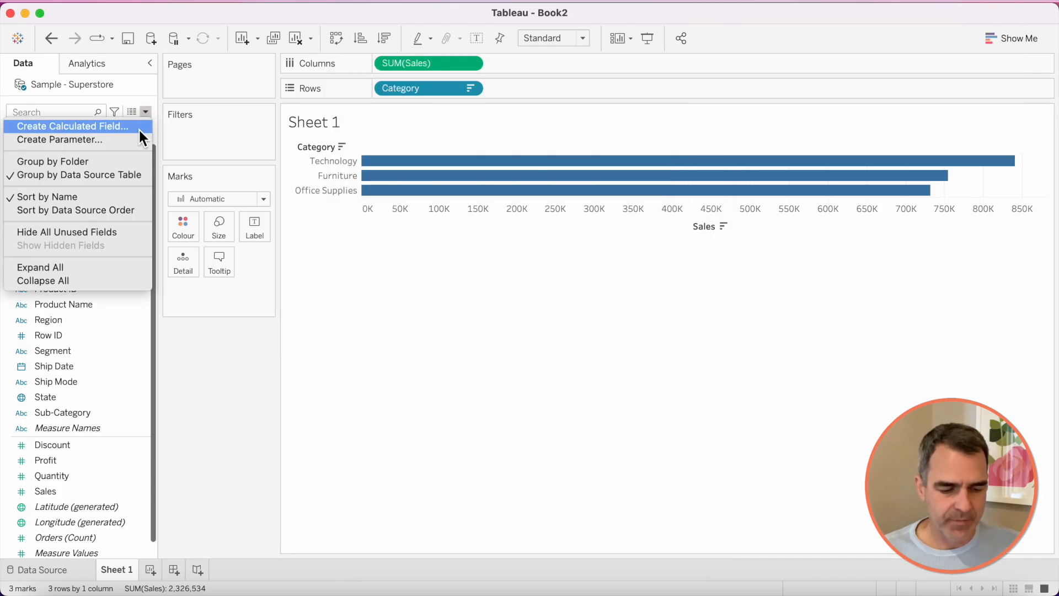
left_click(138, 128)
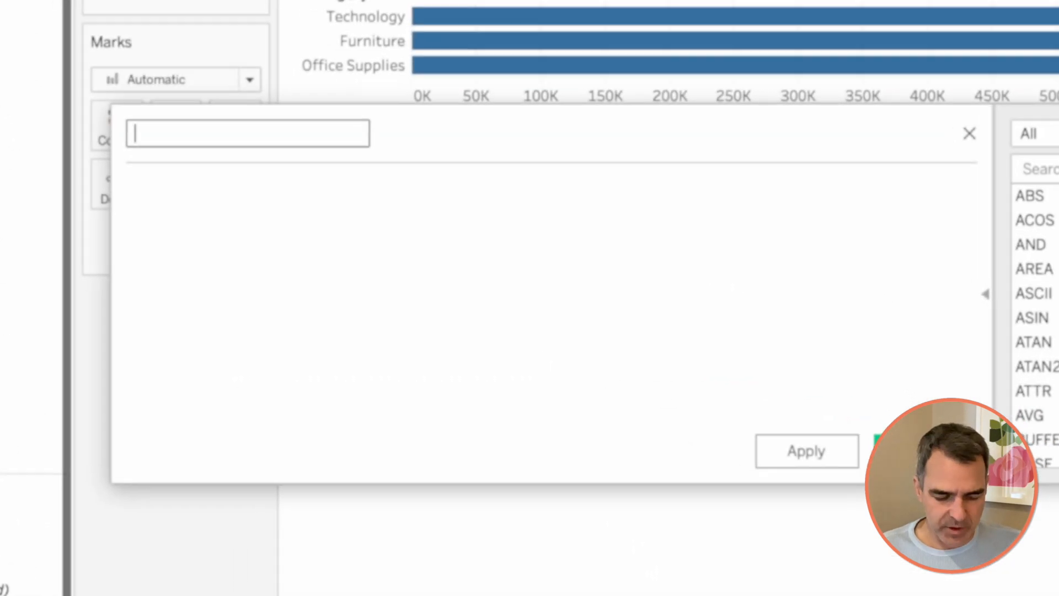
type("2. Category He")
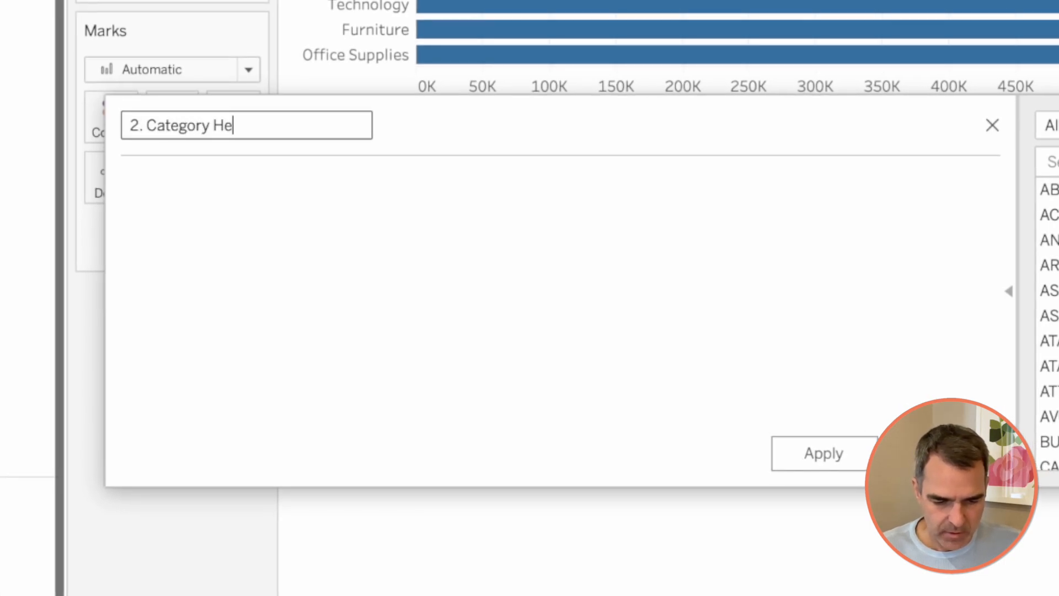
type("ader")
- Begin the formula with IF [1. Category Set] THEN [Category]
left_click(264, 236)
type("IF ca")
key("Down")
key("Down")
key("Down")
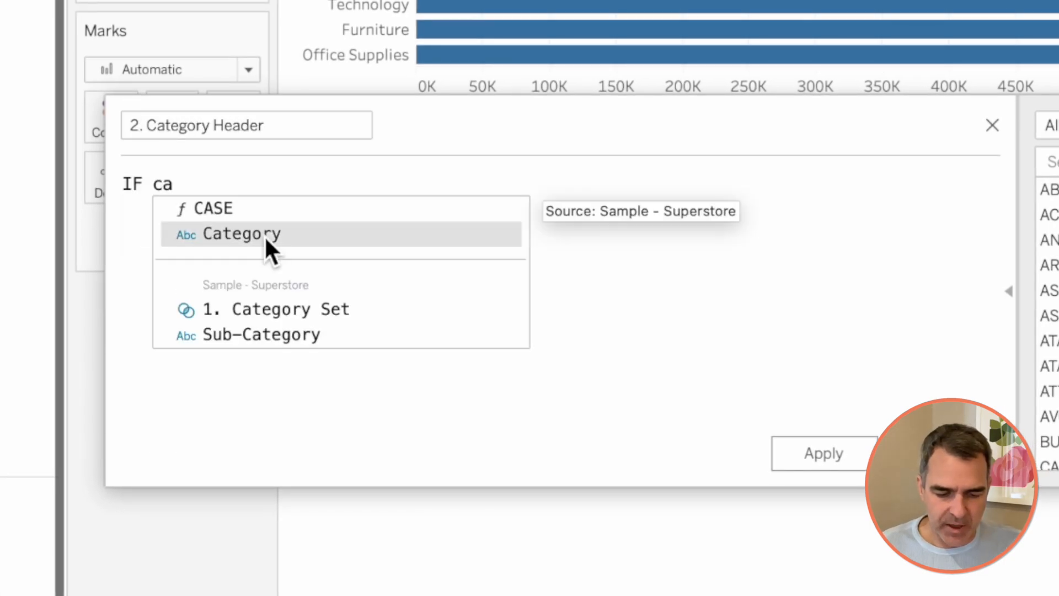
key("Up")
key("Return")
type("THEN ca")
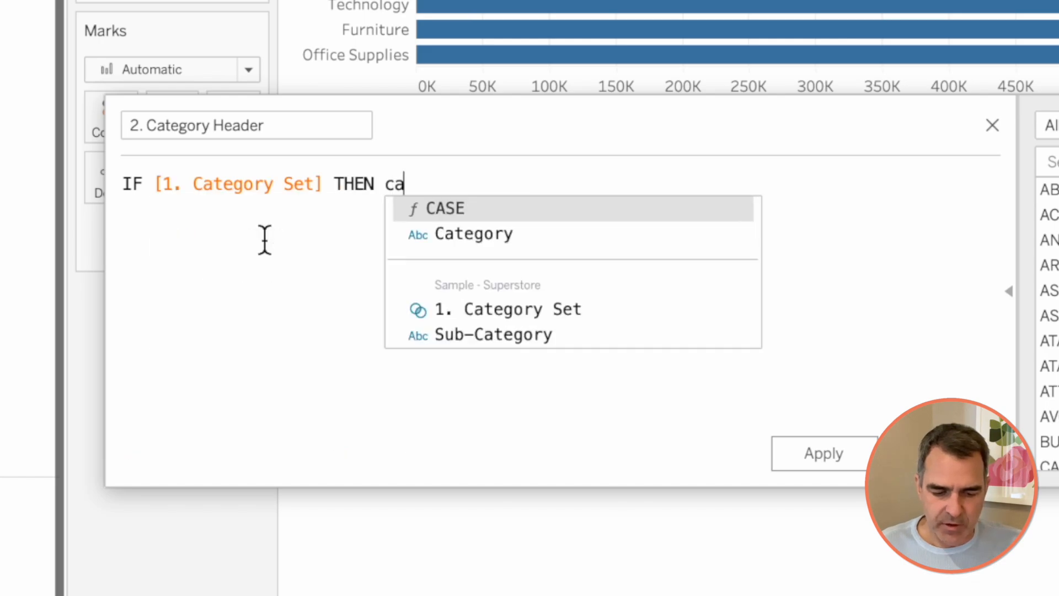
key("Down")
key("Return")
- Complete the formula with ELSE "+" and END on new lines, and save the Category Header calculation
key("Return")
type("ELSE ")
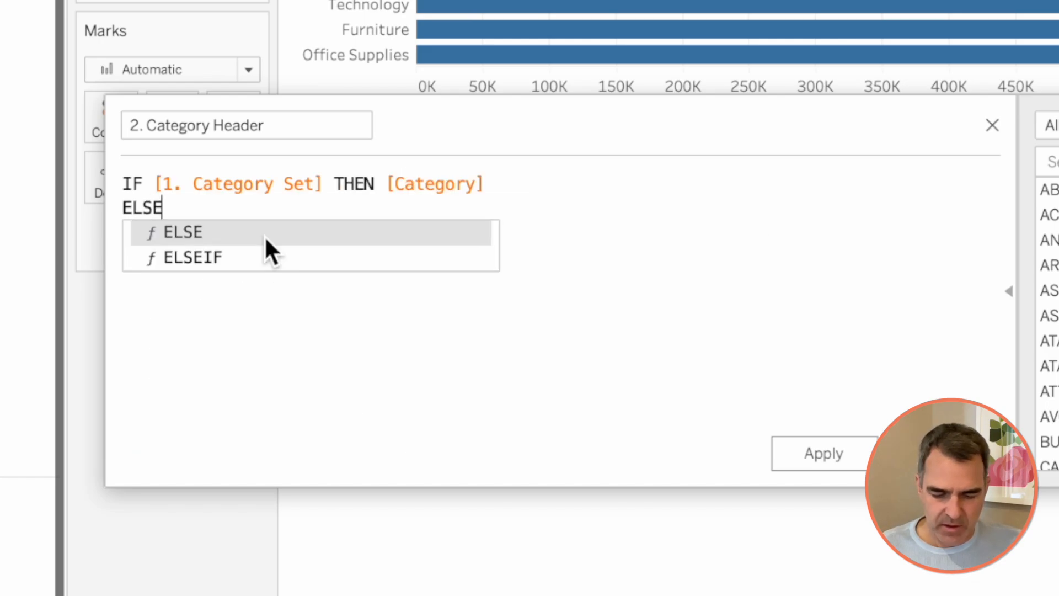
type(" \"+\"")
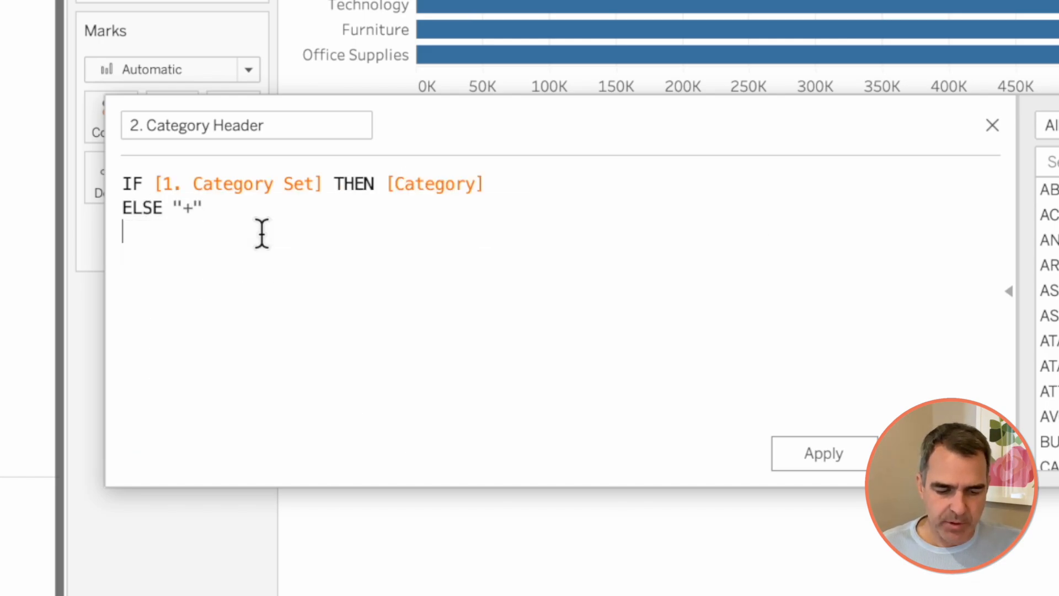
type("+\"")
key("Return")
type("END")
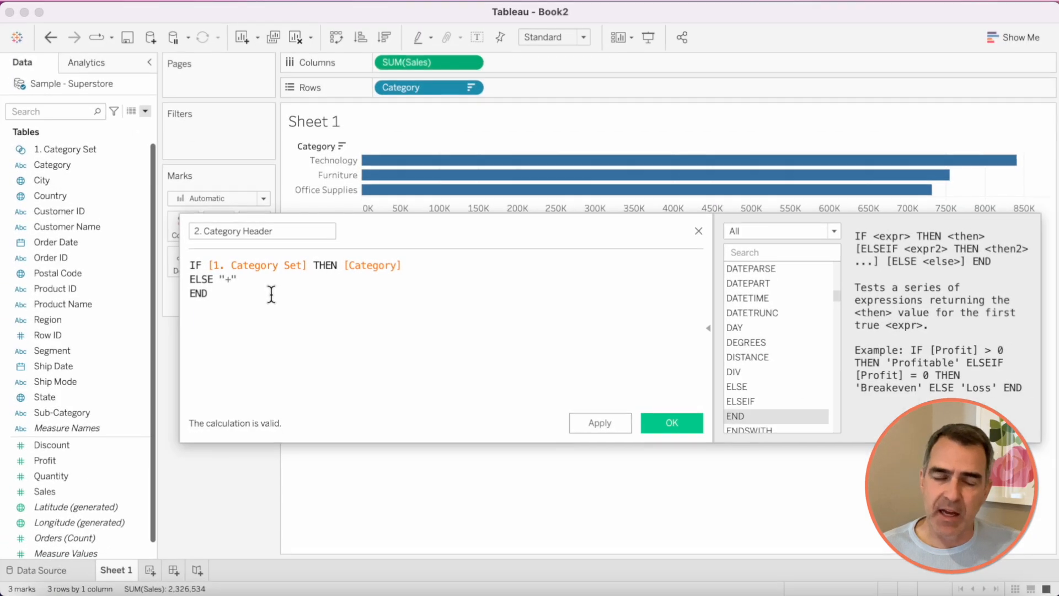
left_click(674, 424)
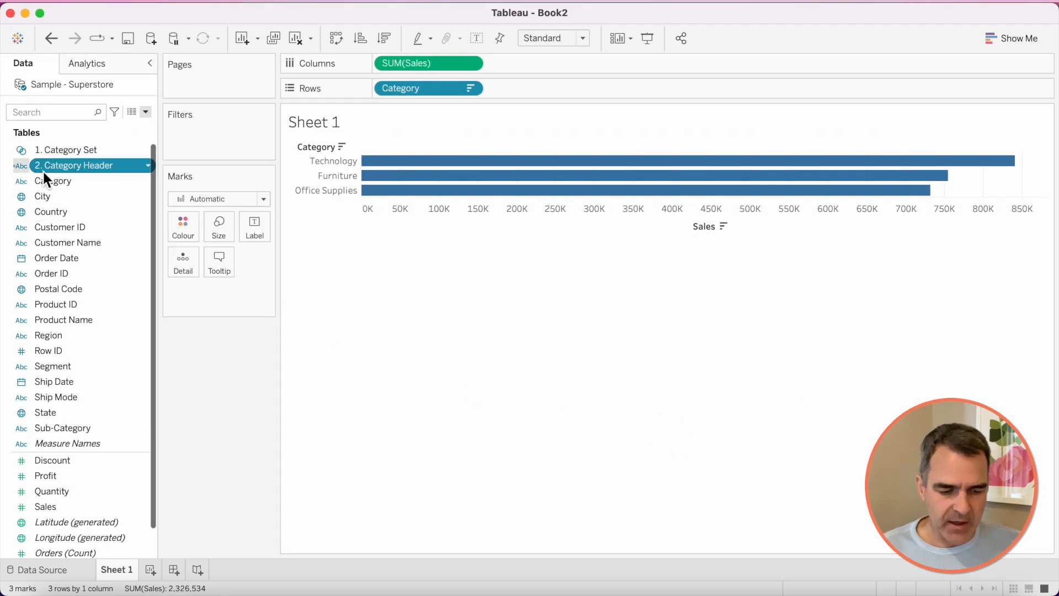
- Add 2. Category Header to Rows after Category and rotate its labels
left_click_drag(42, 167, 443, 108)
left_click_drag(532, 84, 533, 88)
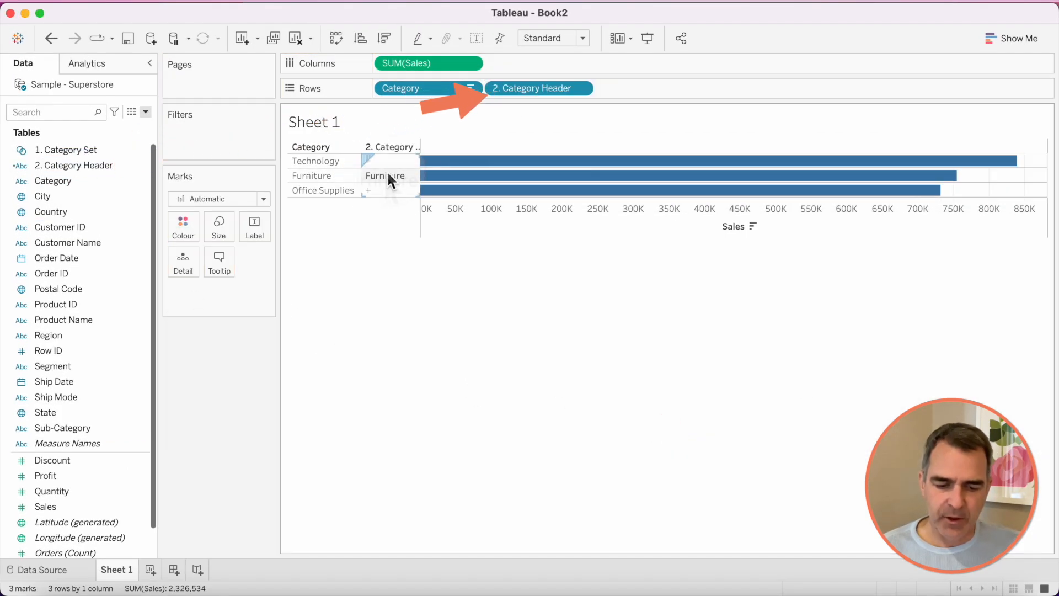
right_click(386, 175)
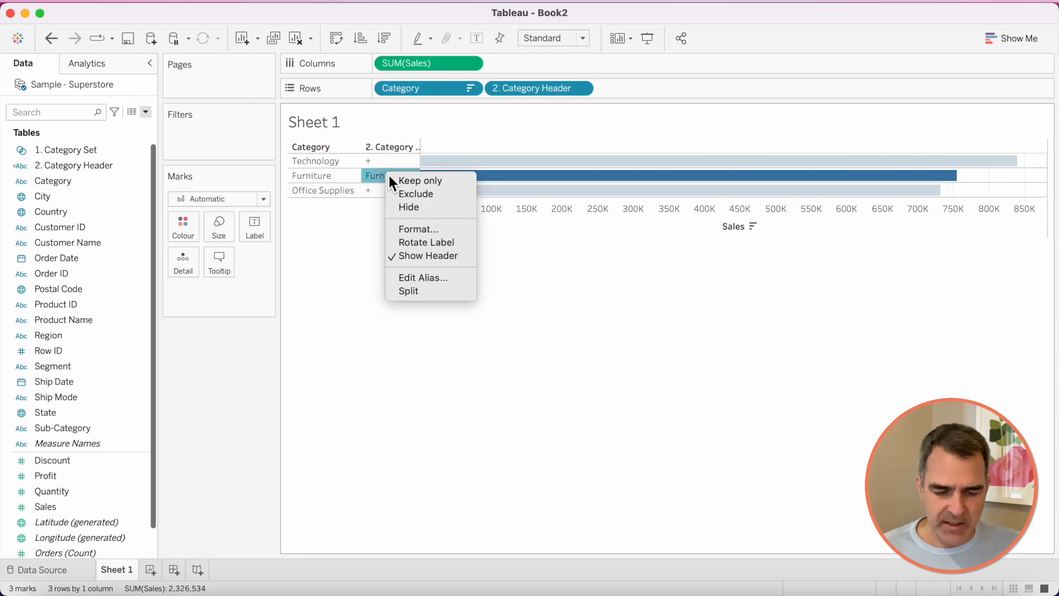
left_click(419, 244)
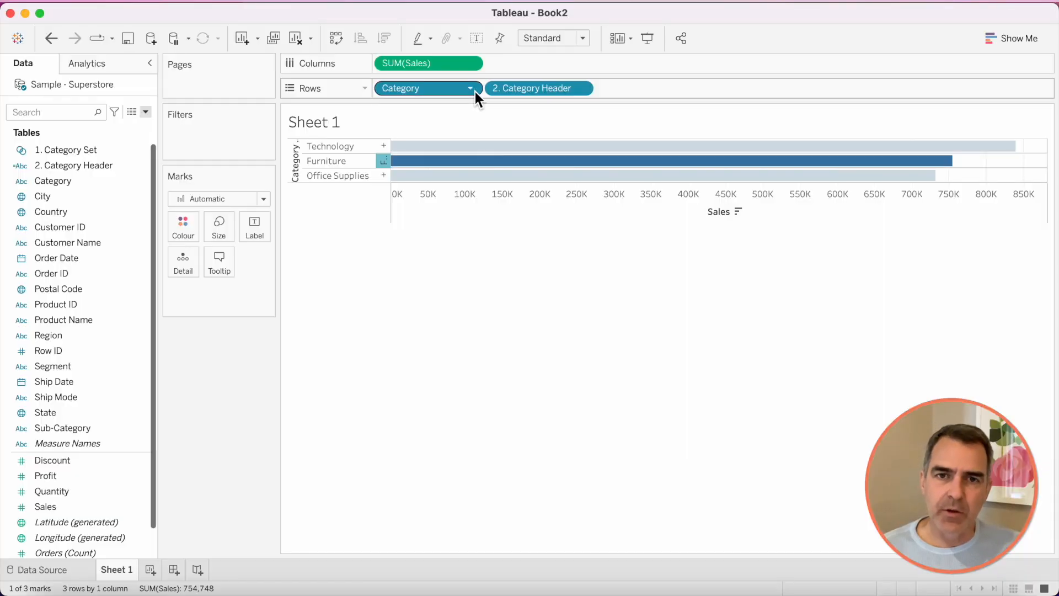
- Hide the header of the Category field on Rows
left_click(475, 91)
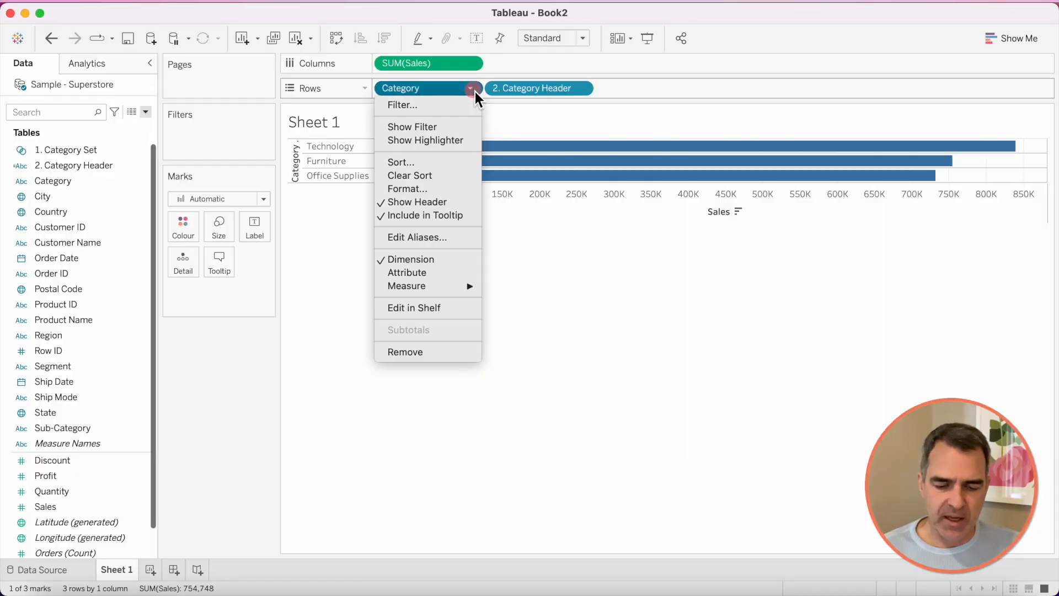
left_click(453, 204)
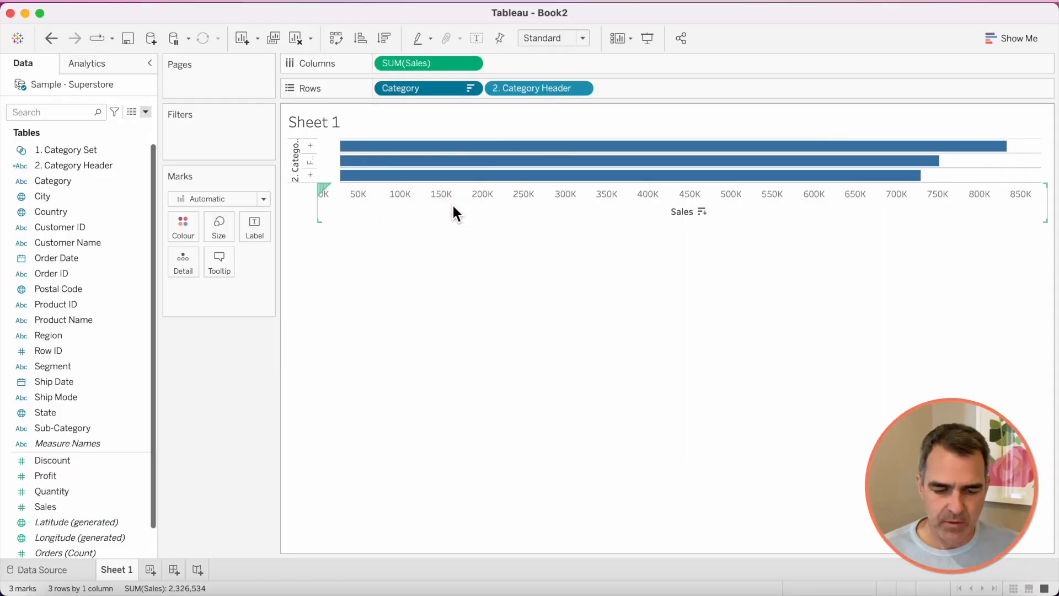
- Start another calculated field and name it "3. Sub-Category Level"
left_click(146, 114)
left_click(138, 126)
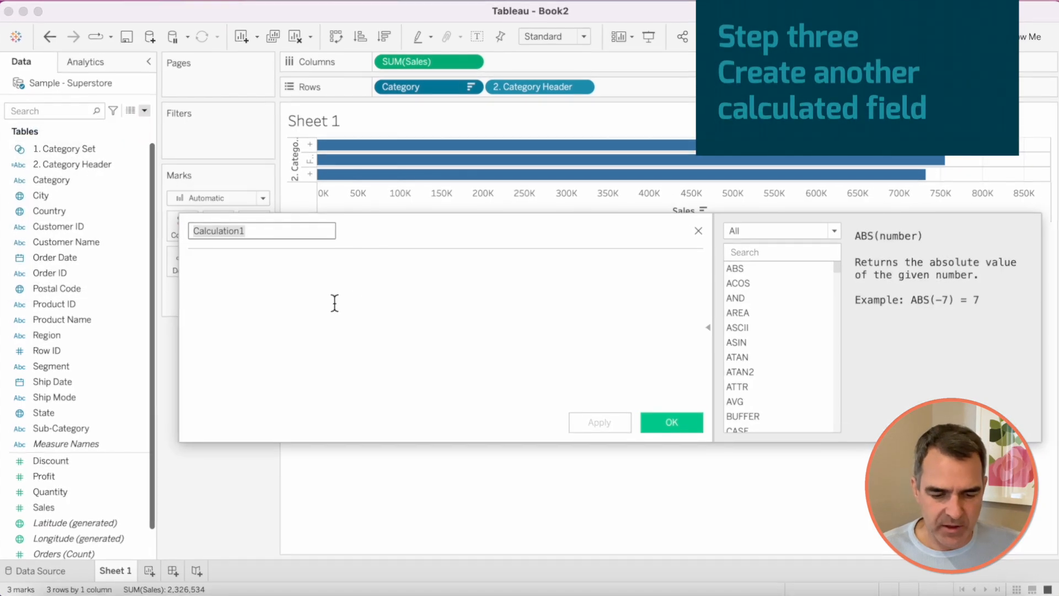
key("BackSpace")
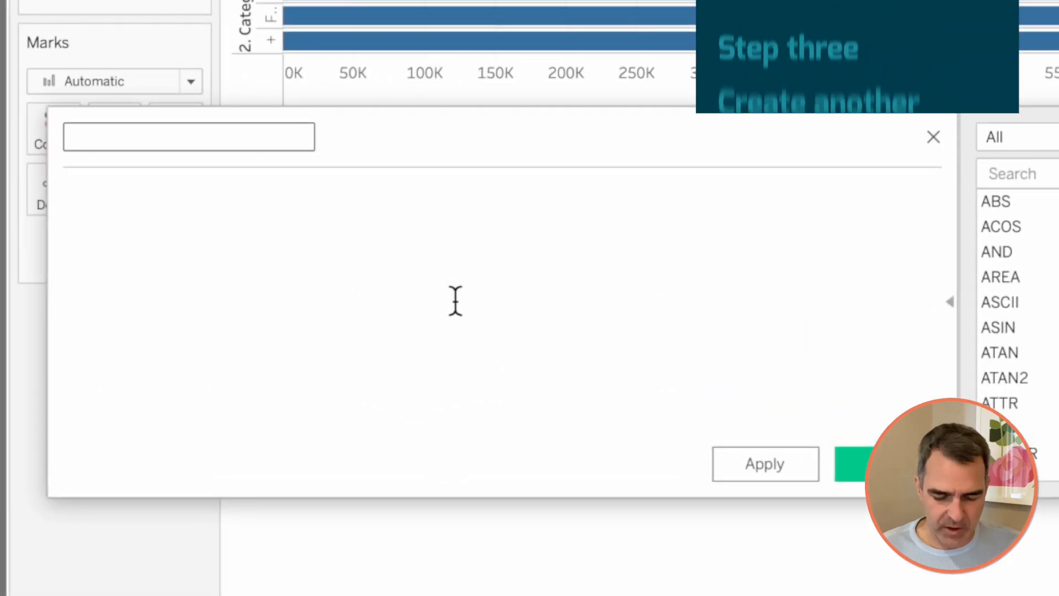
type("3. Sub-Category Level")
- Enter the formula IF [1. Category Set] THEN [Sub-Category] ELSE [Category] END and save the calculated field
left_click(456, 301)
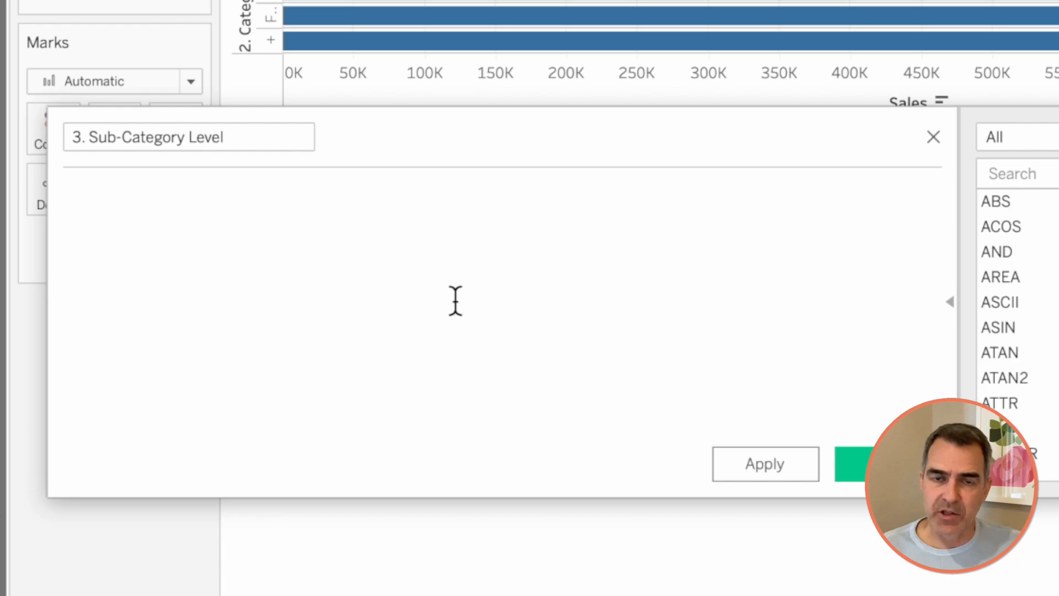
type("IF [1. Category Set] ")
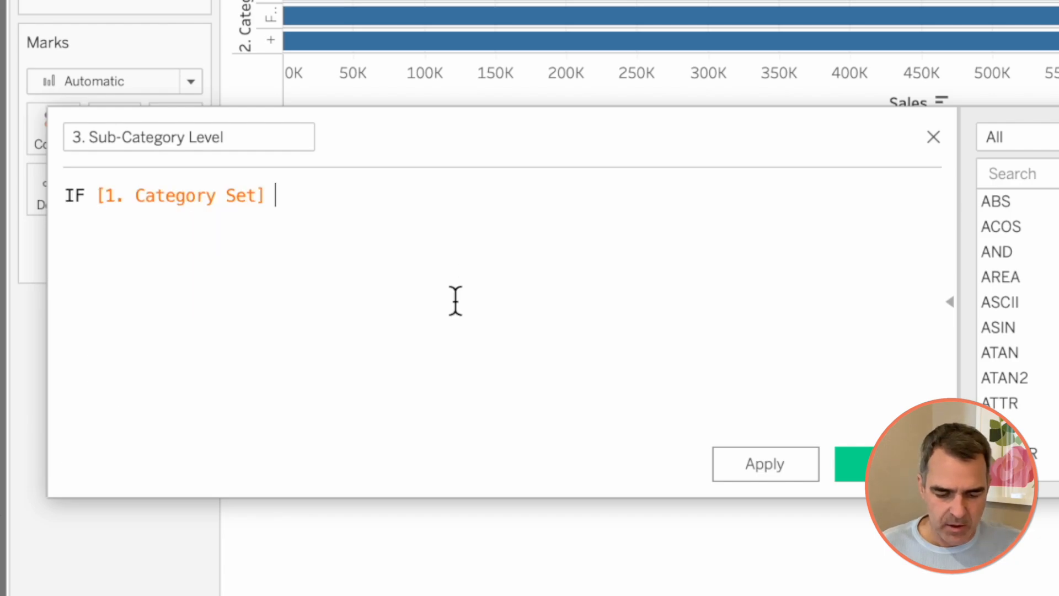
type("THEN sub")
key("Return")
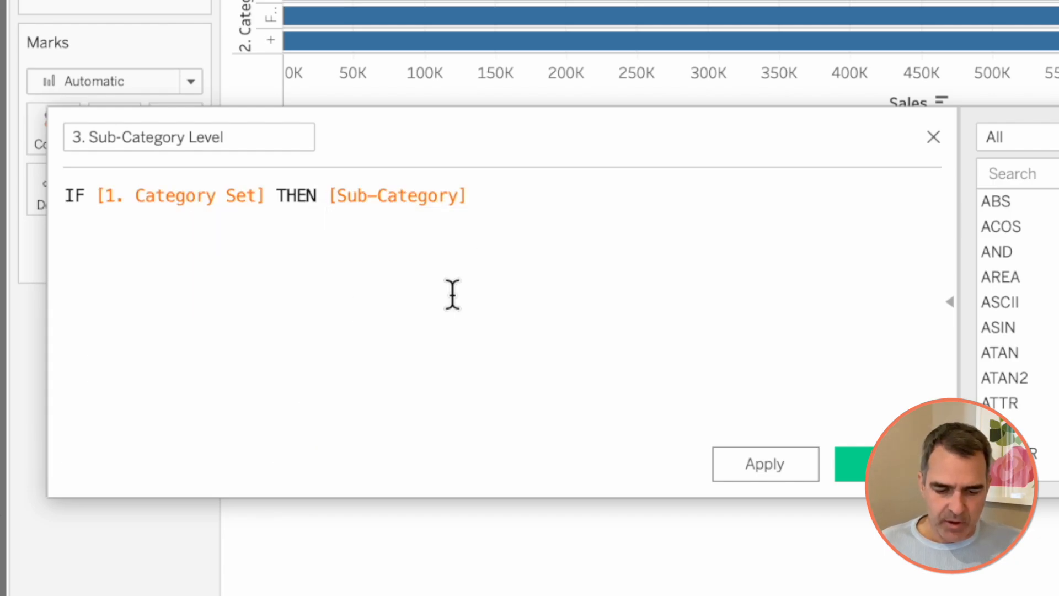
key("Return")
type("ELSE cat")
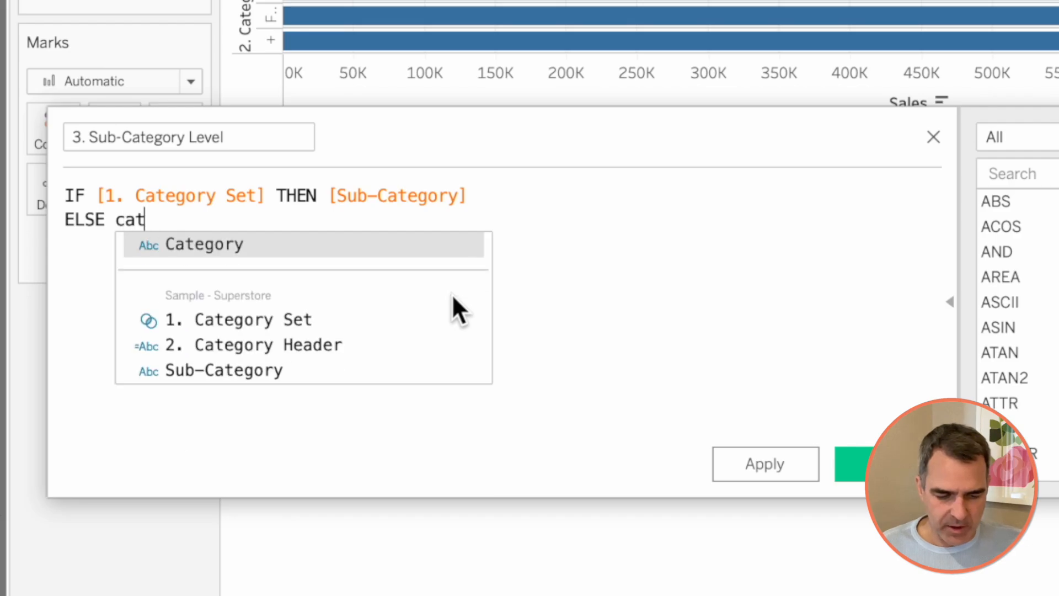
key("Return")
key("Return")
type("END")
left_click(852, 464)
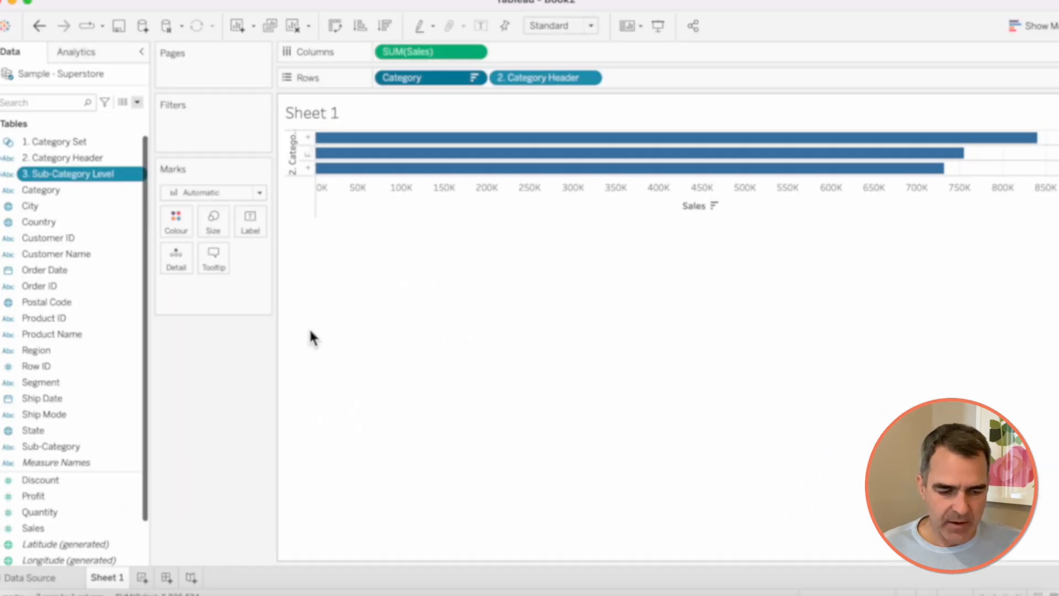
- Add 3. Sub-Category Level to Rows after 2. Category Header and sort it by Sales in descending order
left_click_drag(80, 184, 641, 85)
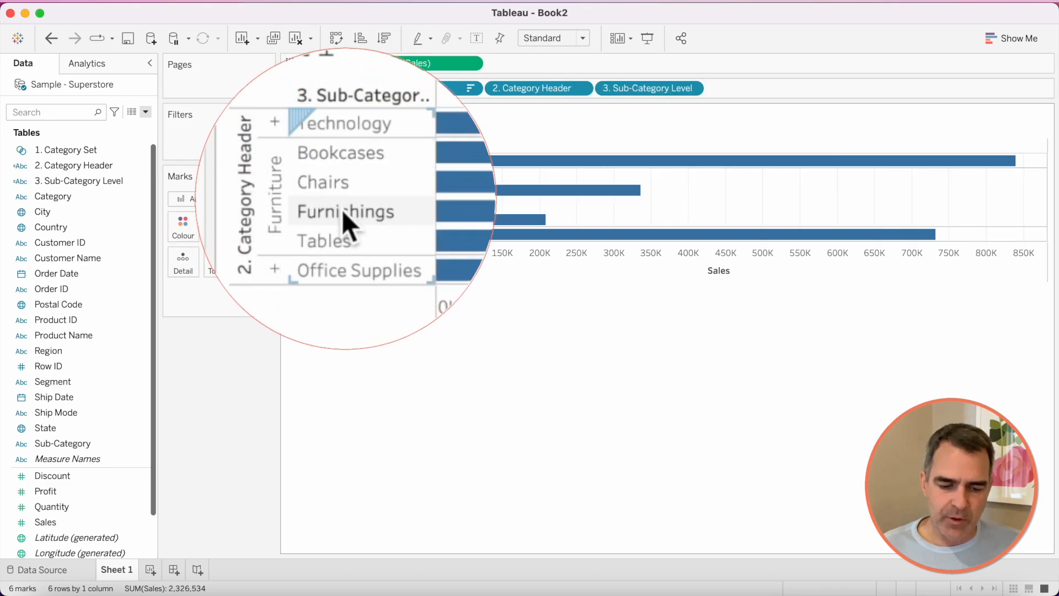
left_click(696, 91)
left_click(668, 162)
left_click(501, 290)
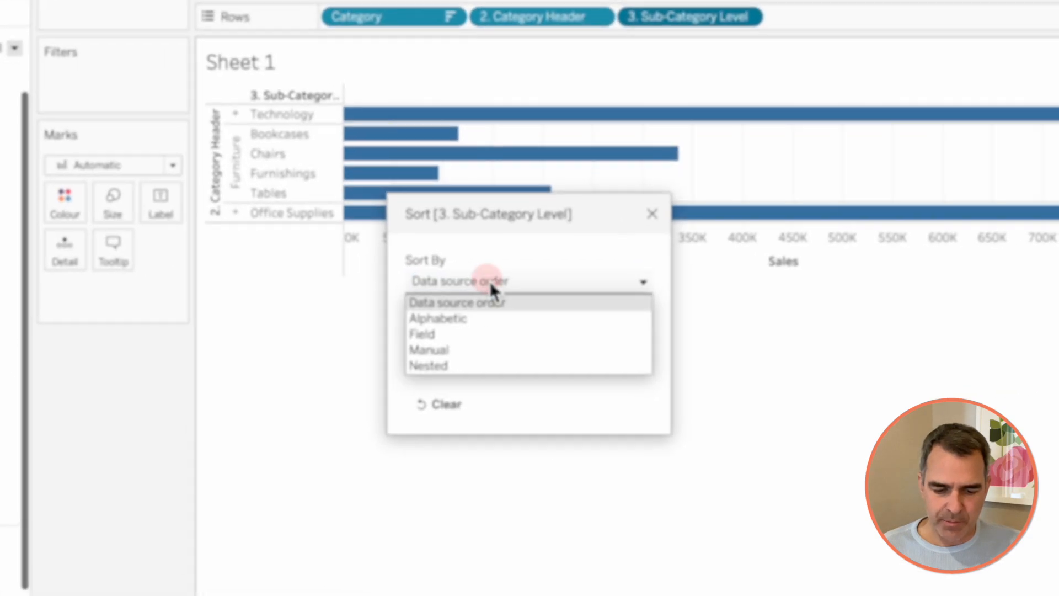
left_click(495, 323)
left_click(466, 344)
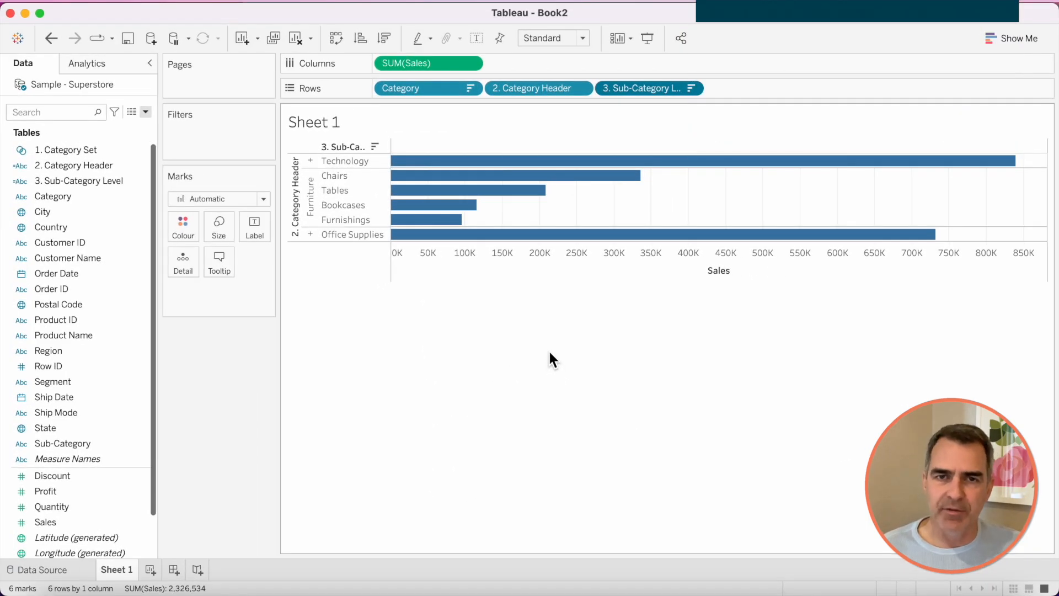
- Create a set from 3. Sub-Category Level named "4. Sub-Category Level Set" with only Bookcases included
left_click(99, 182)
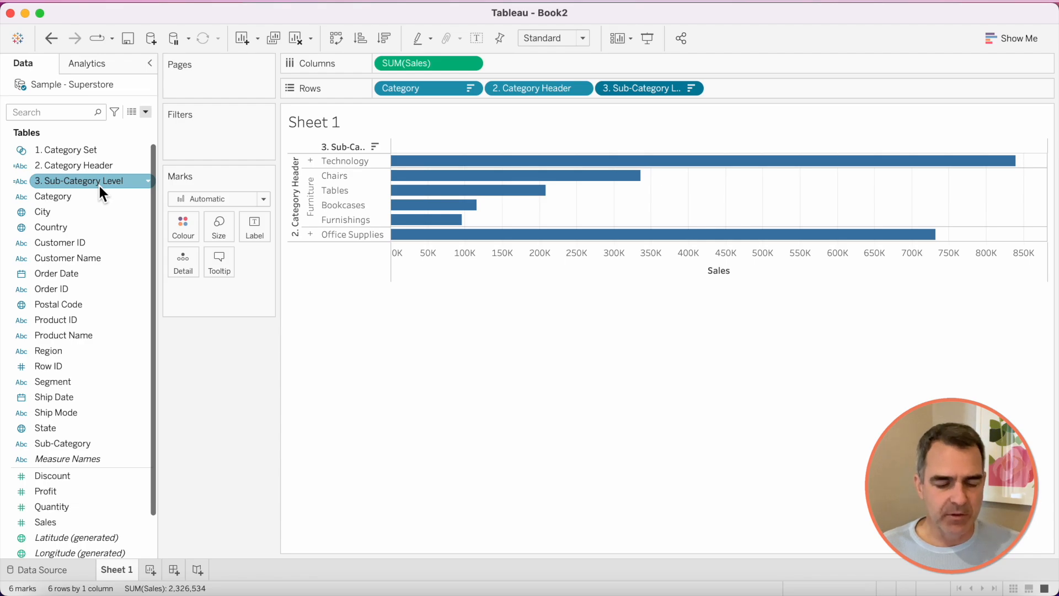
right_click(99, 186)
mouse_move(205, 358)
left_click(262, 380)
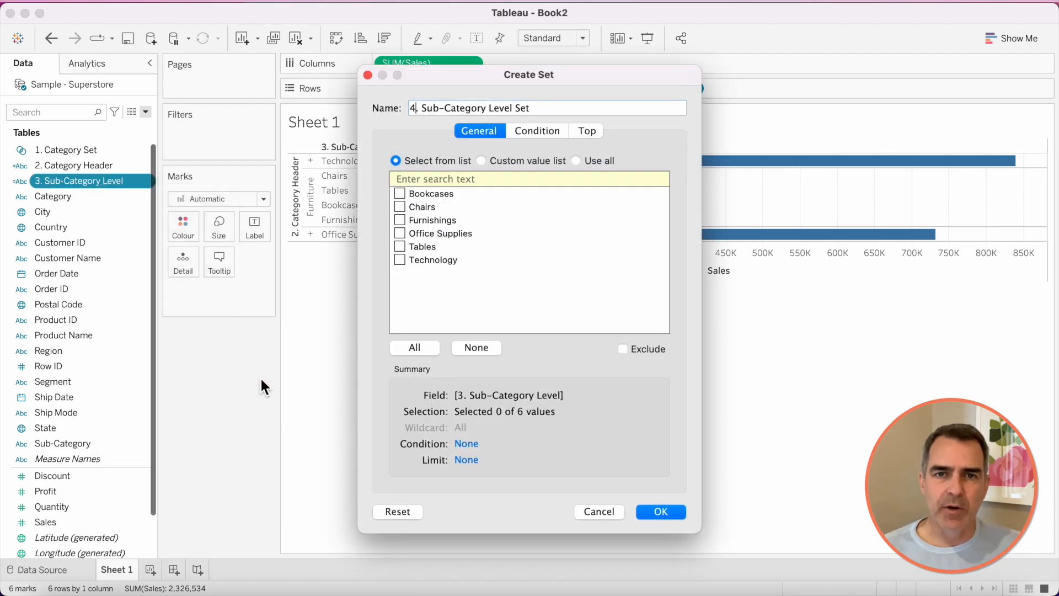
left_click(400, 194)
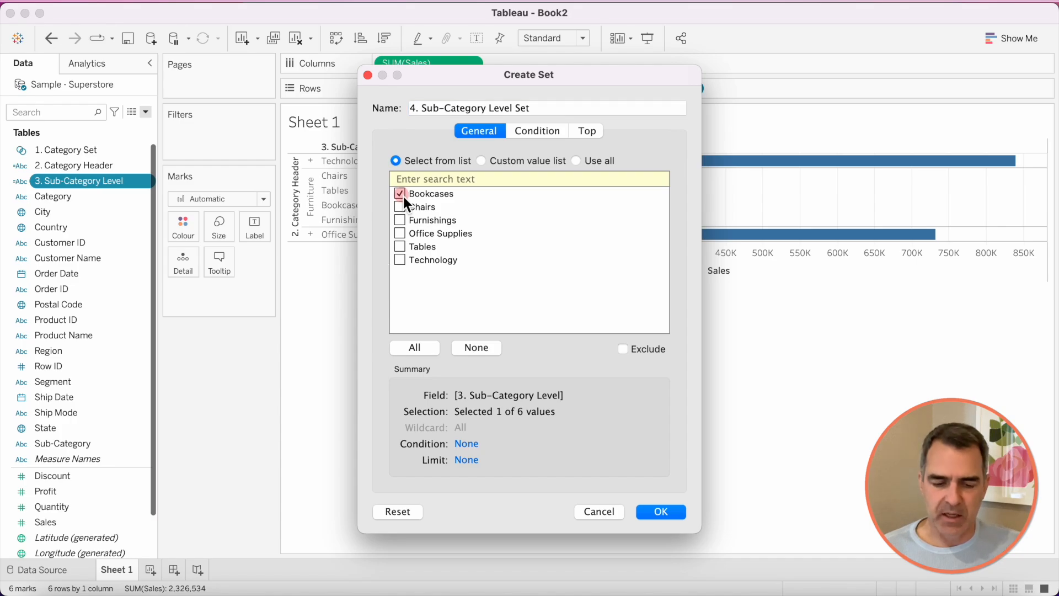
left_click(662, 513)
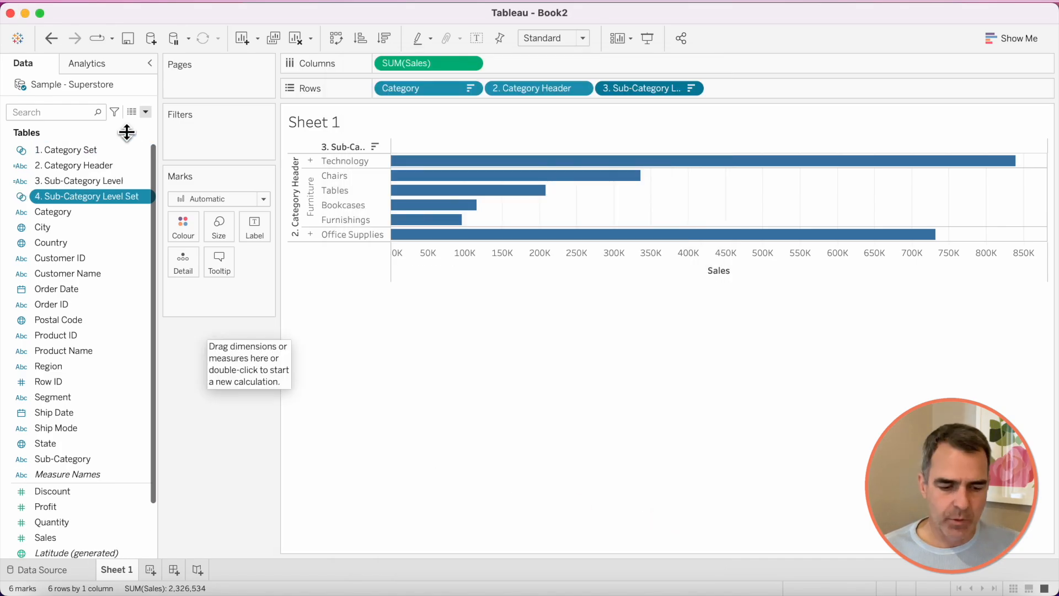
- Start another calculated field and name it "5. Segment Level"
left_click(146, 112)
left_click(132, 127)
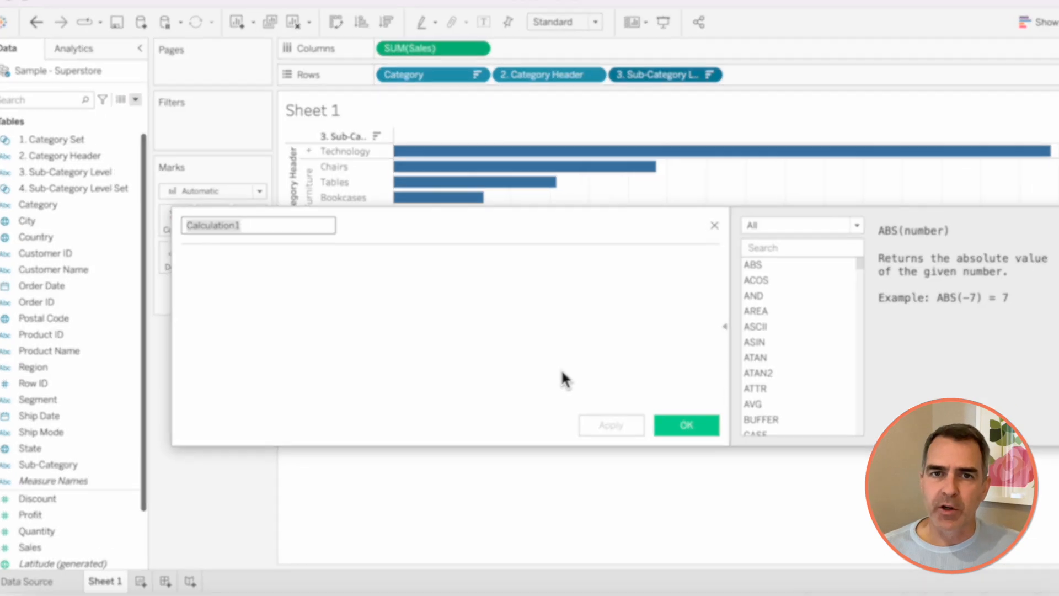
type("5. Segment Level")
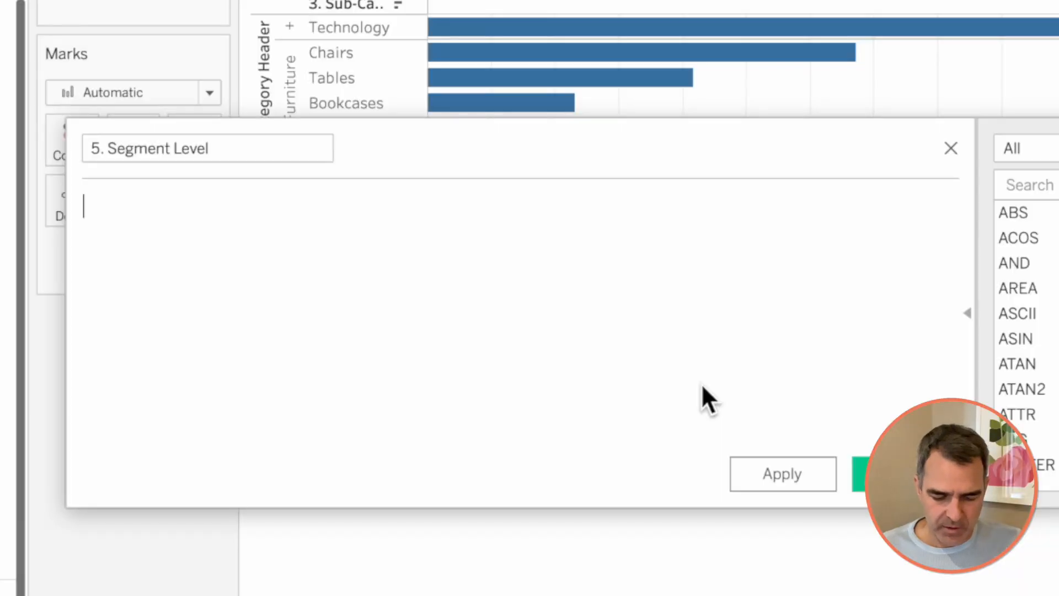
- Begin the formula with IF [1. Category Set] and [4. Sub-Category Level Set] THEN [Segment]
type("IF ca")
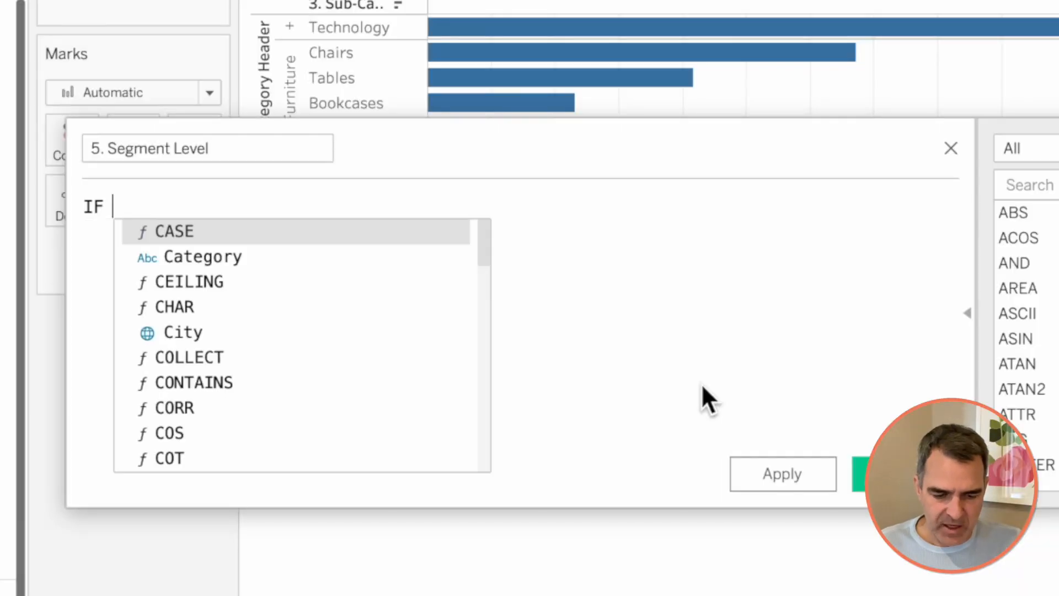
key("Down")
key("Down")
key("Down")
key("Up")
key("Return")
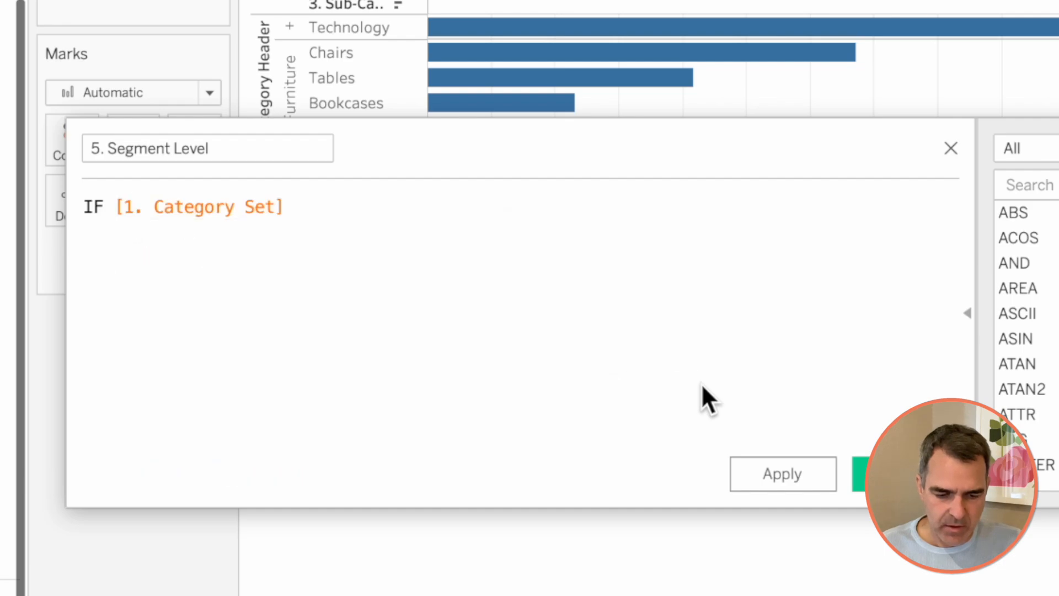
type("and sub")
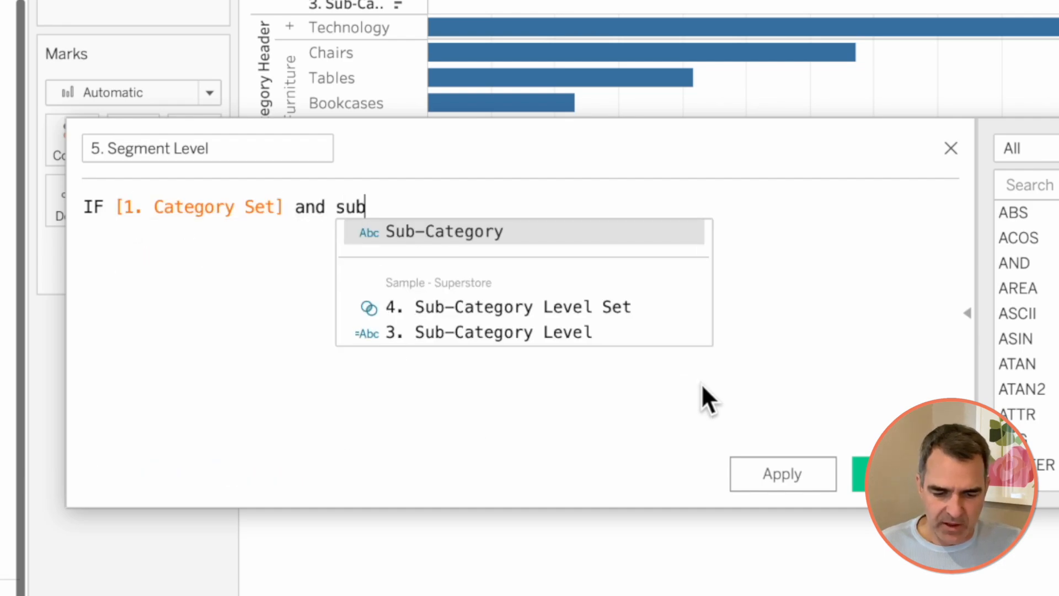
key("Down")
key("Return")
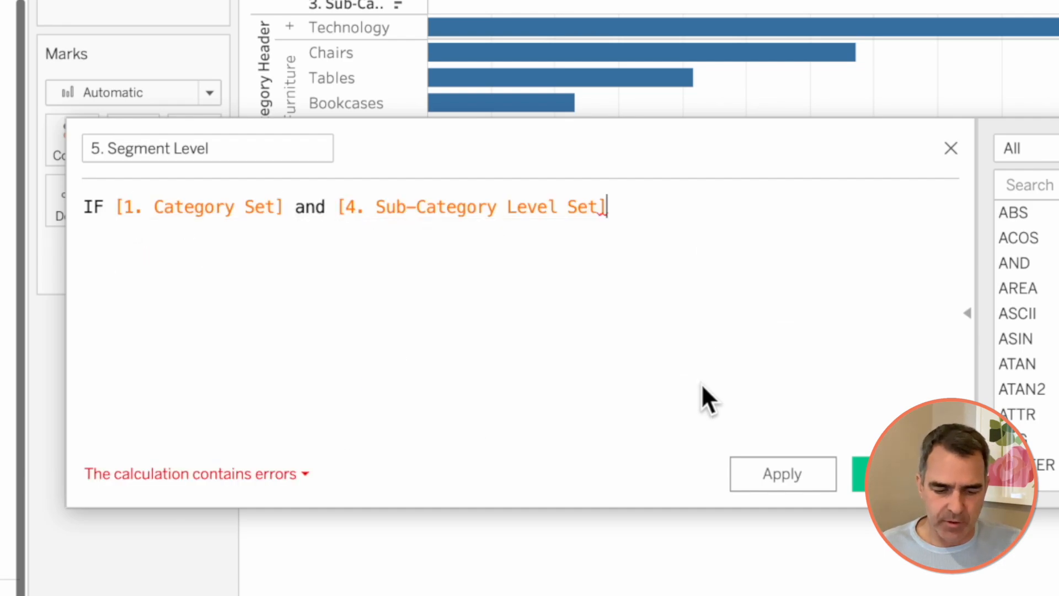
key("Return")
type("THEN seg")
key("Return")
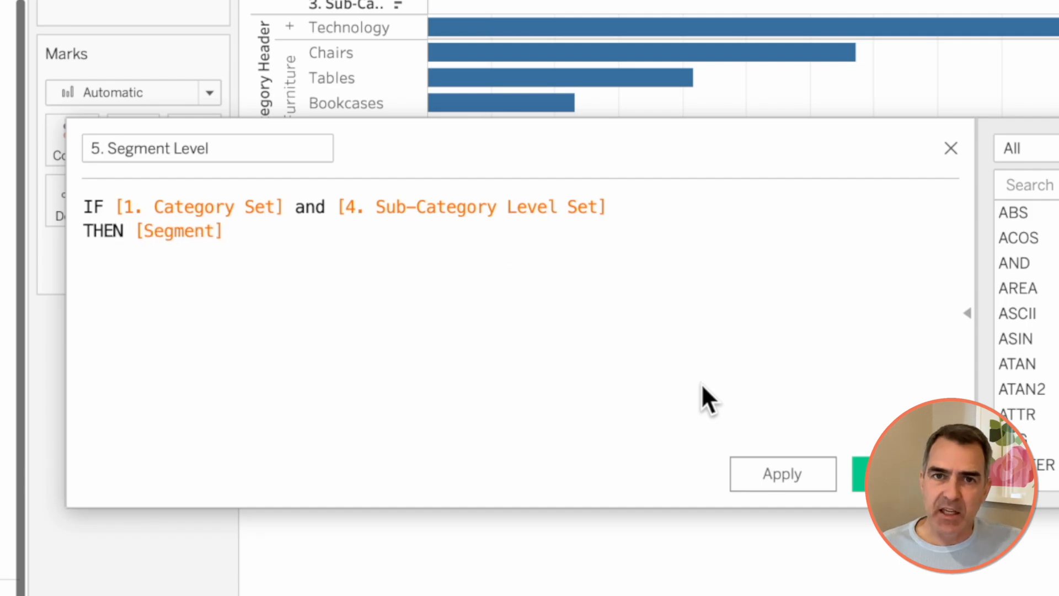
- Add the branch ELSEIF [1. Category Set] THEN [Sub-Category] to the Segment Level formula
key("Return")
type("ELSEIF cat")
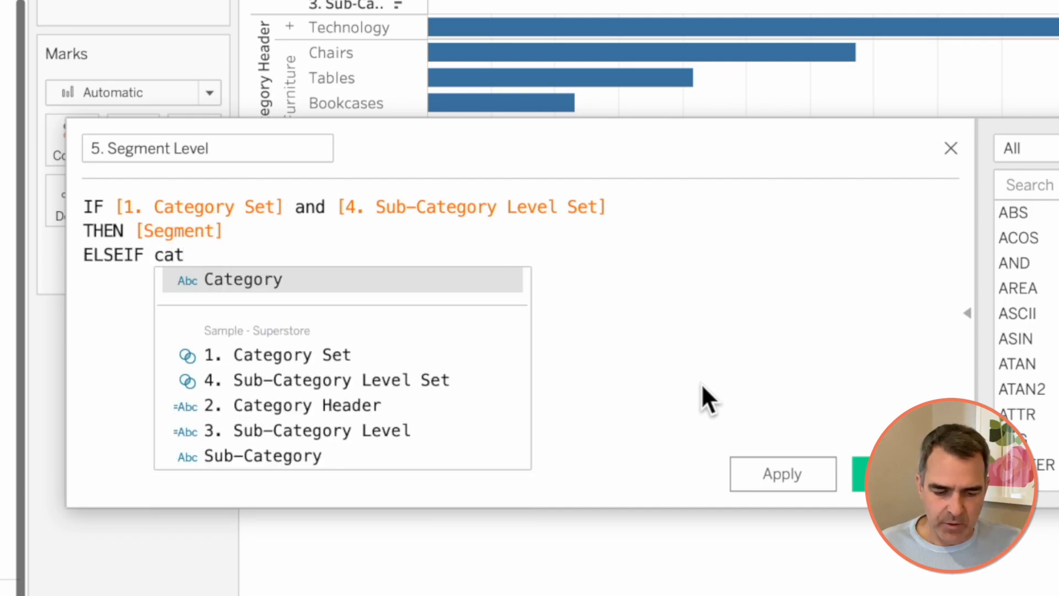
key("Down")
key("Return")
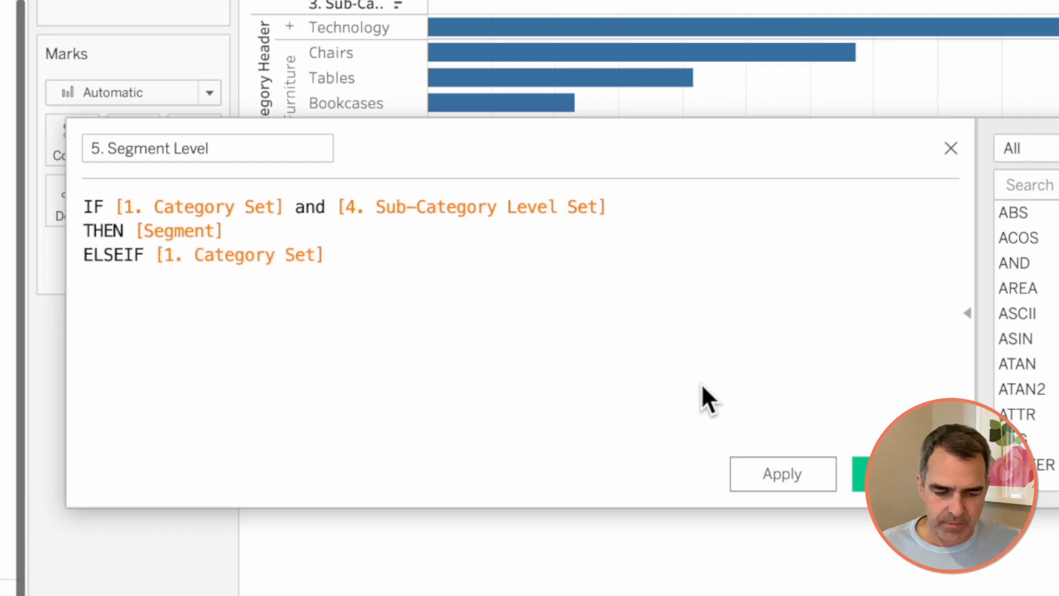
type("THEN sub")
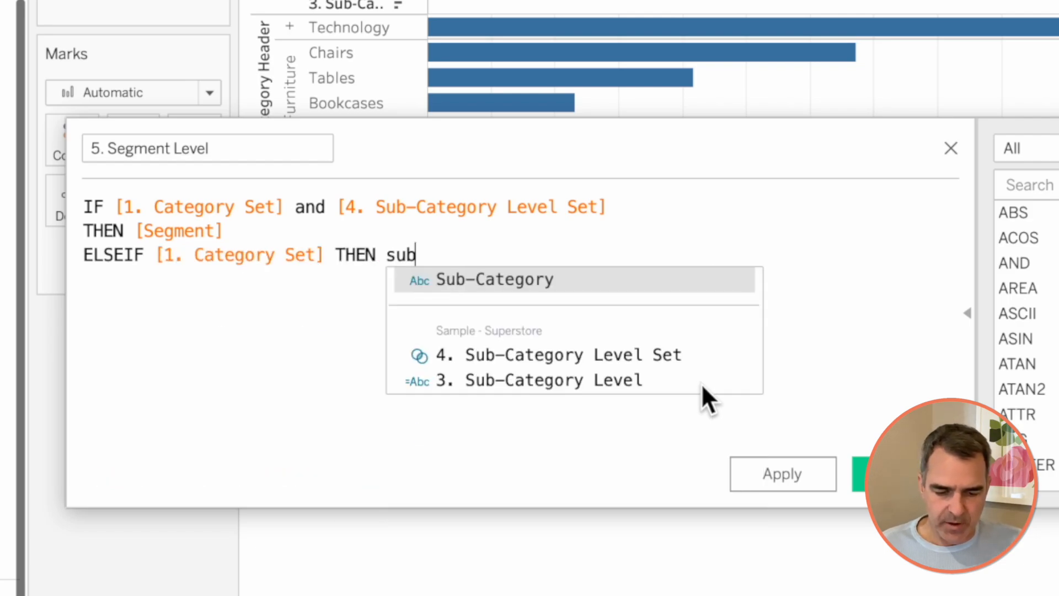
key("Return")
- Complete the formula with ELSE [Category] END and save the Segment Level calculated field
key("Return")
type("ELSE ca")
key("Down")
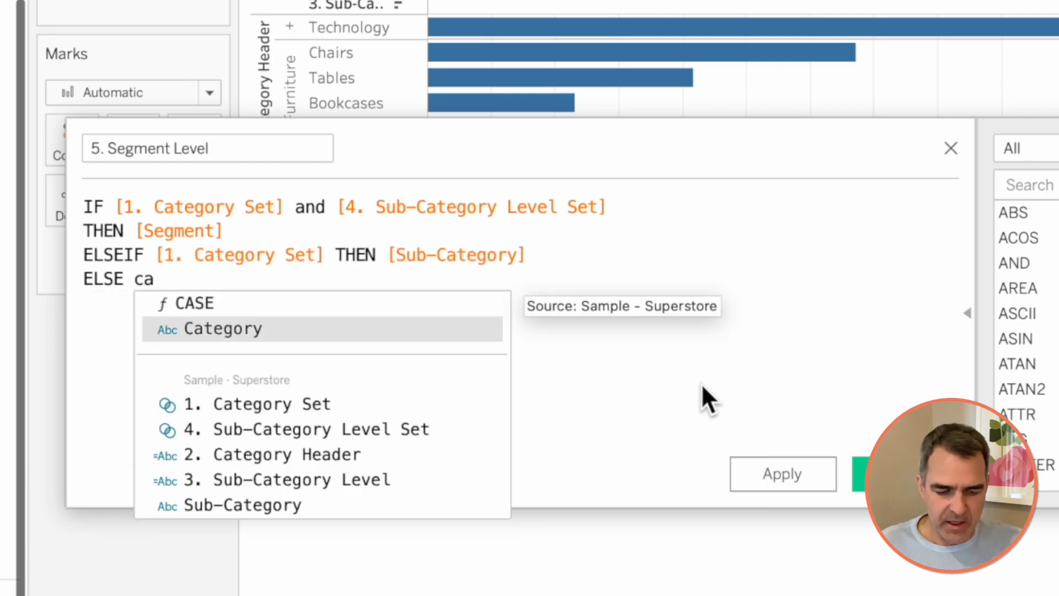
key("Return")
key("Return")
type("END")
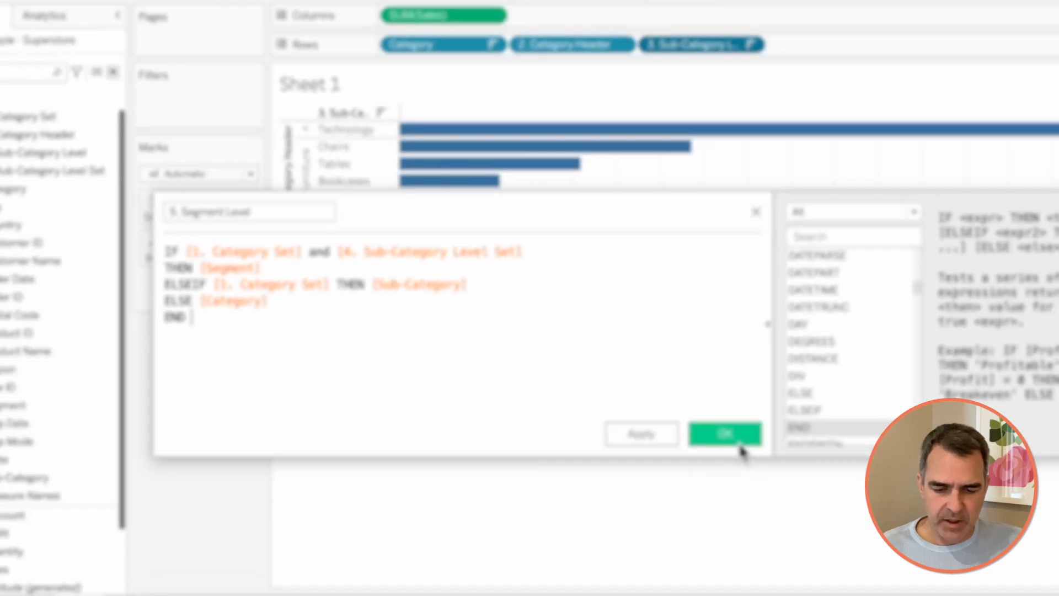
left_click(878, 474)
- Add 5. Segment Level to Rows after 3. Sub-Category Level and sort it by the Sales field in descending order
left_click_drag(64, 214, 729, 95)
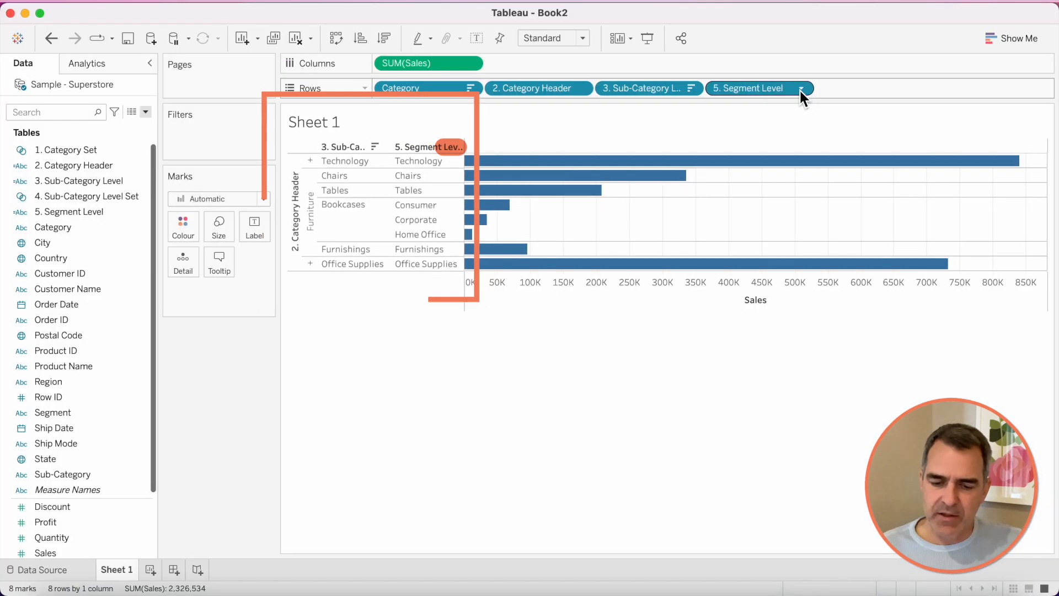
left_click(800, 89)
left_click(764, 160)
left_click(550, 284)
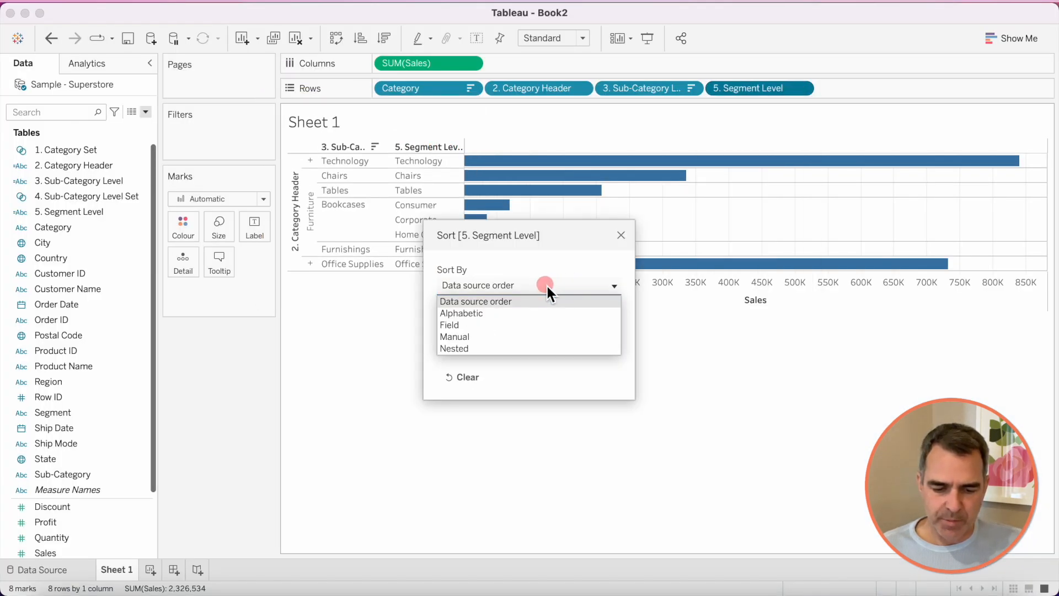
left_click(515, 322)
left_click(461, 344)
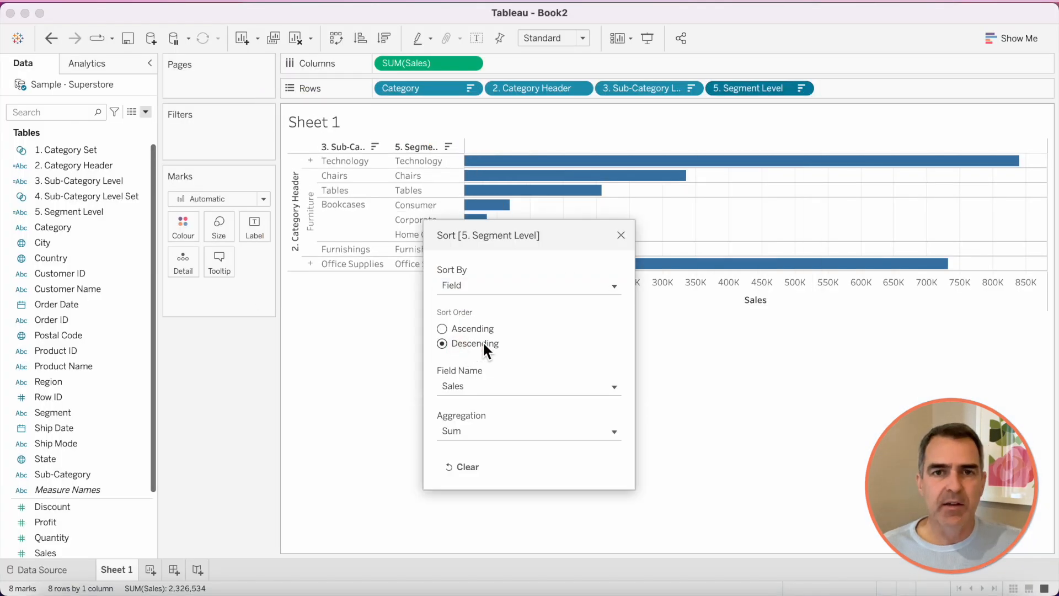
left_click(622, 235)
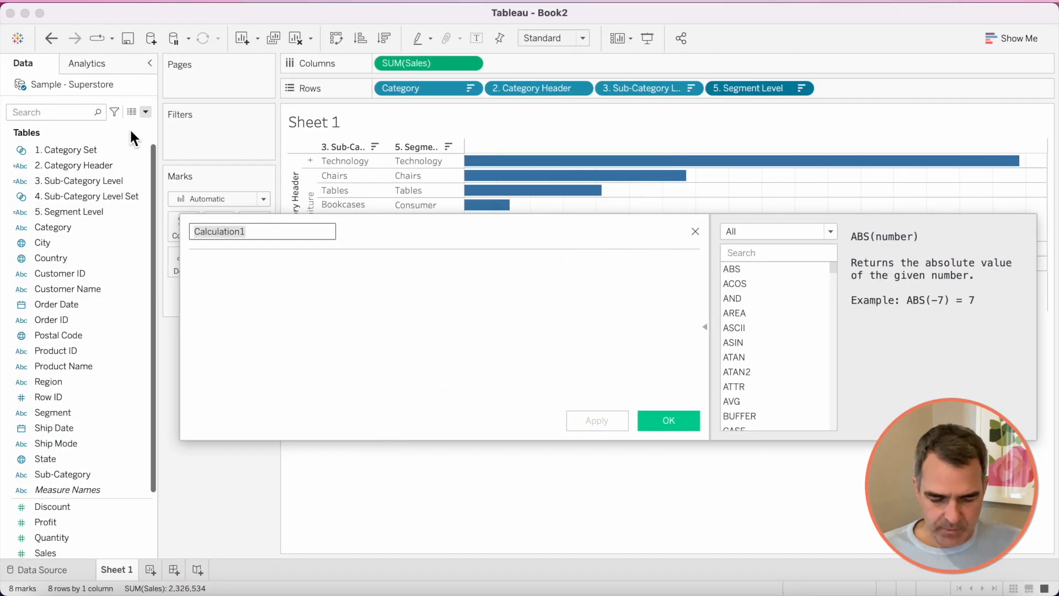
- Name a new calculated field "6. Current Level" and begin its formula with IF [5. Segment Level]=[Segment] THEN 'Segment'
type("6. Current Level")
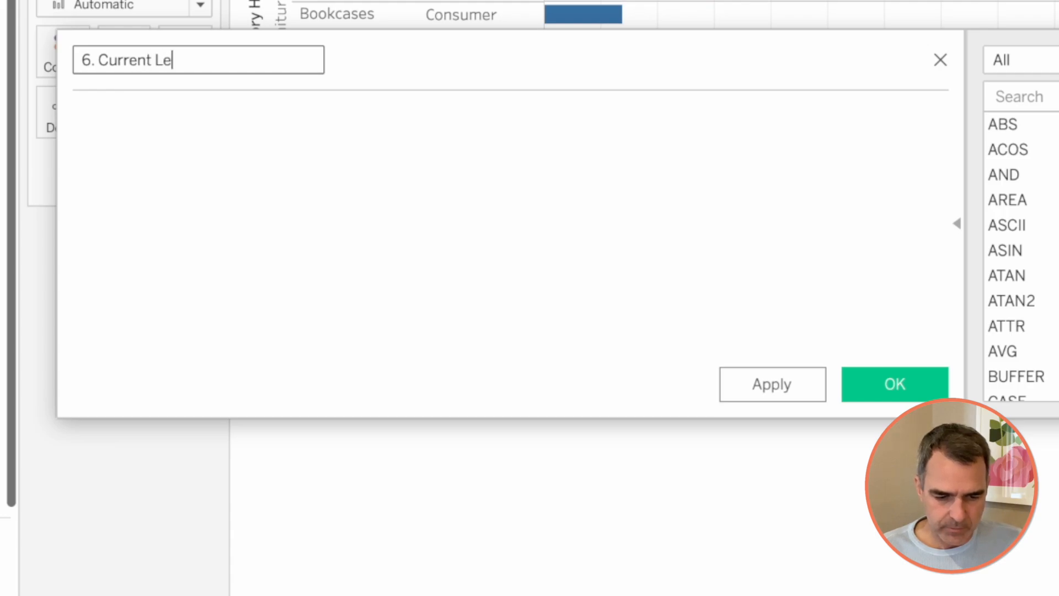
key("Tab")
type("IF [5. Segment Level]=s")
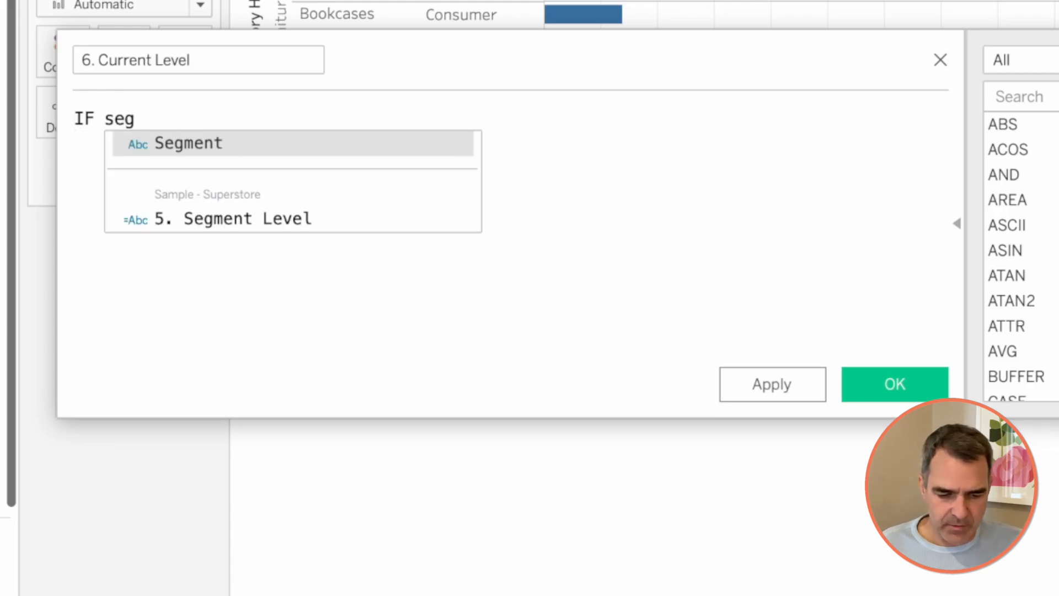
type("egm")
key("Return")
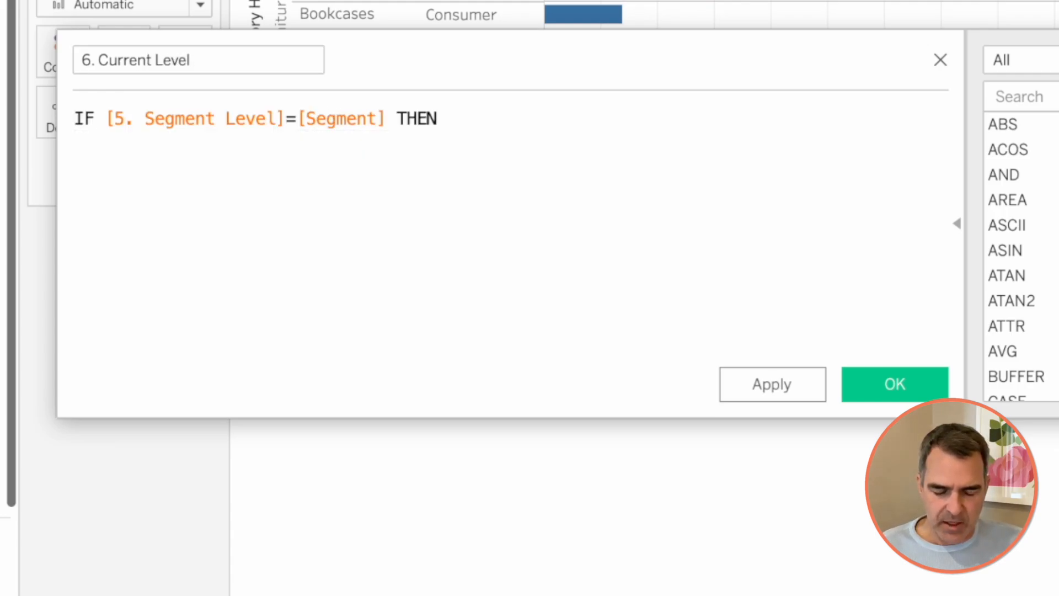
type("THEN 'Segment'")
- Add the branch ELSEIF [5. Segment Level] = [Sub-Category] THEN 'Sub-Category' to the Current Level formula
key("Return")
type("ELSE")
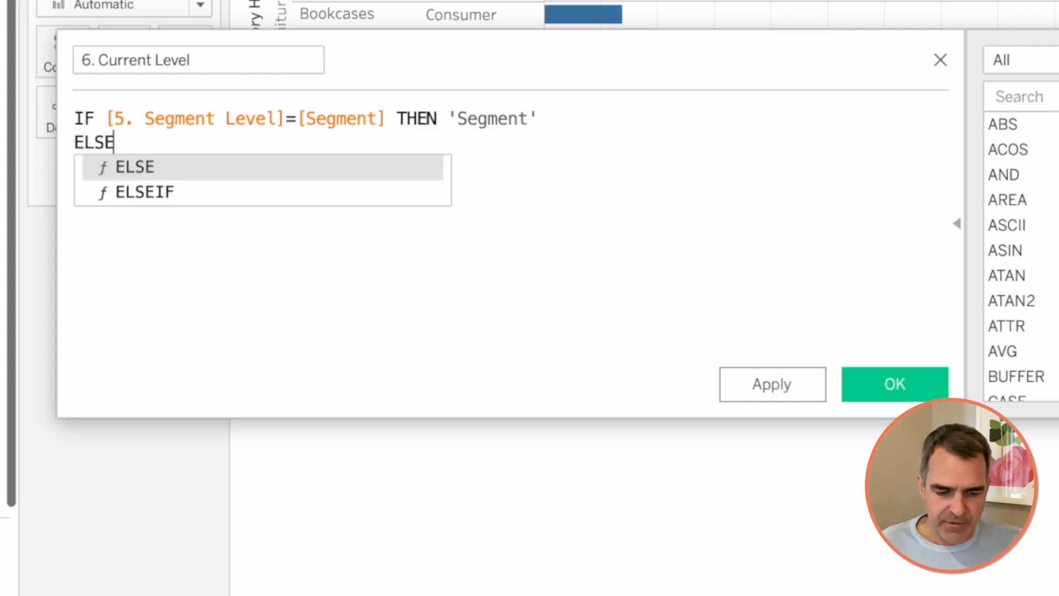
key("Down")
key("Return")
type("se")
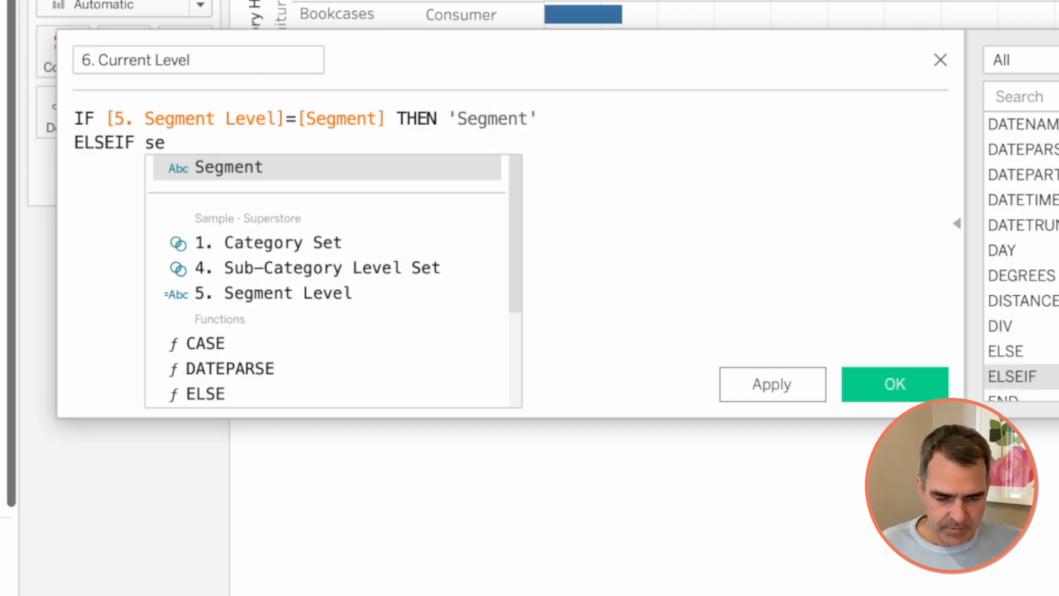
left_click(260, 294)
type("= Su")
key("Return")
type("THEN 'Sub-C")
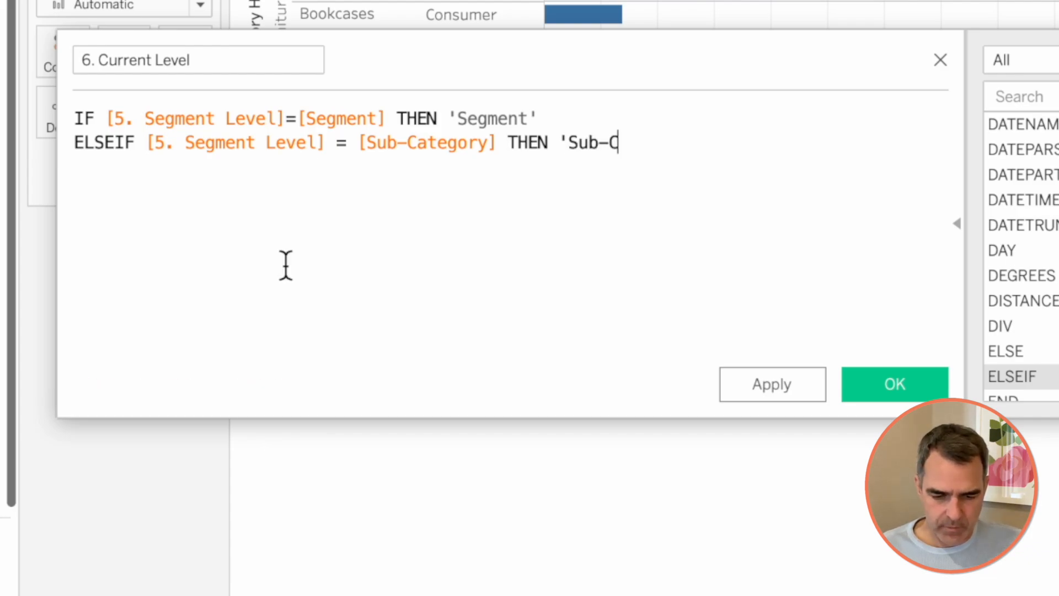
type("'")
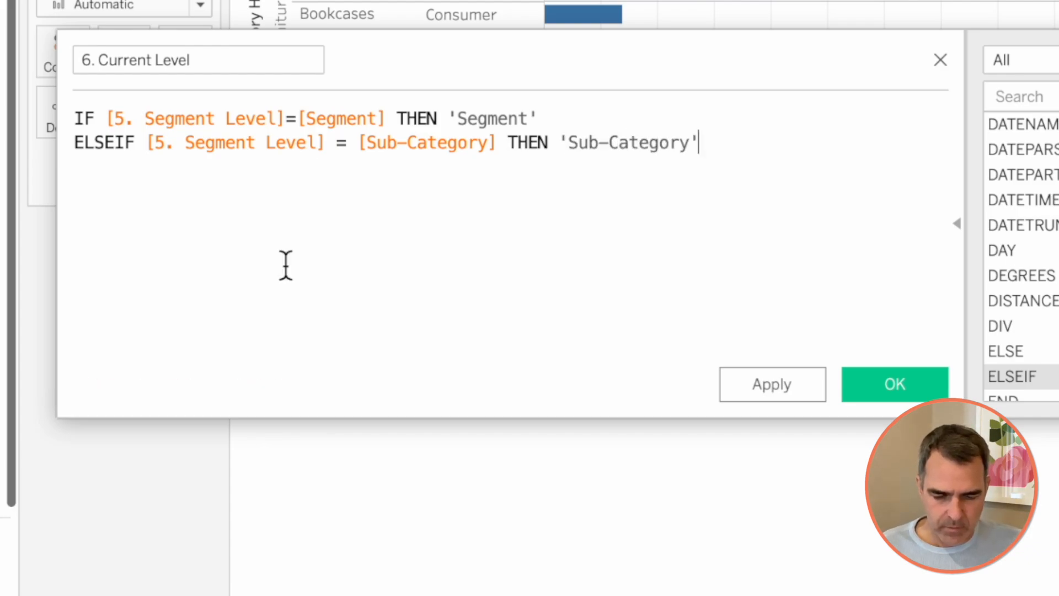
- Finish the formula with ELSEIF [5. Segment Level] = [Category] THEN 'Category' END and save the calculated field
key("Return")
type("ELSEIF [5. Segment Level] =")
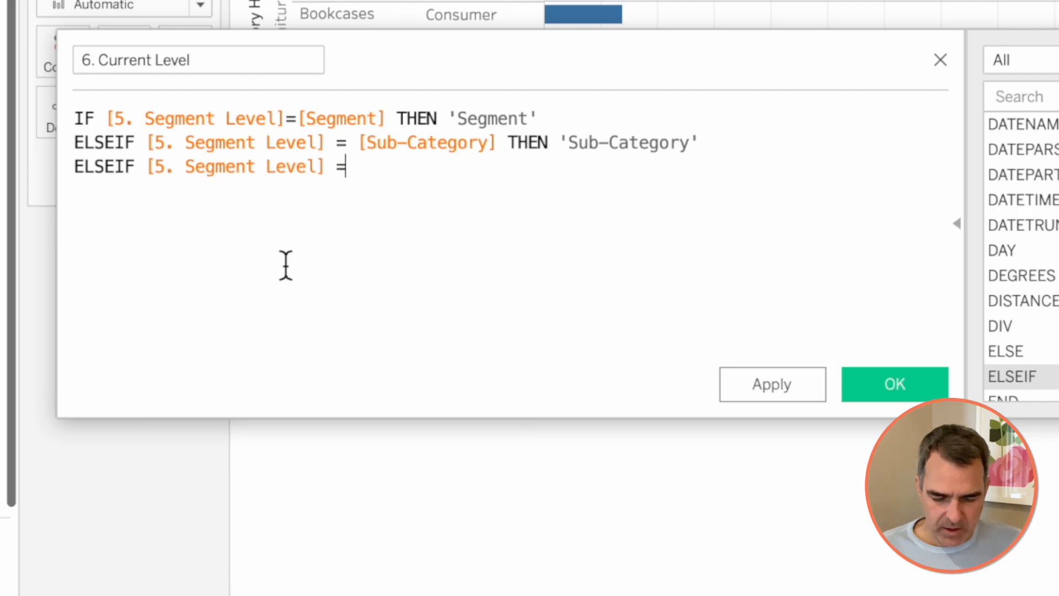
type(" [Cat")
key("Return")
type("THEN")
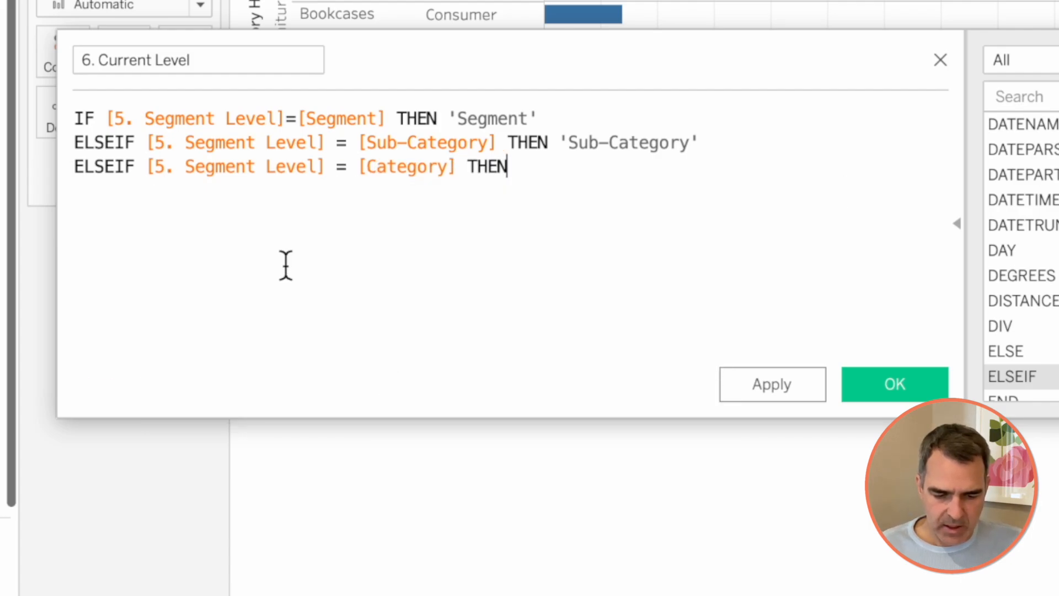
type(" 'Category")
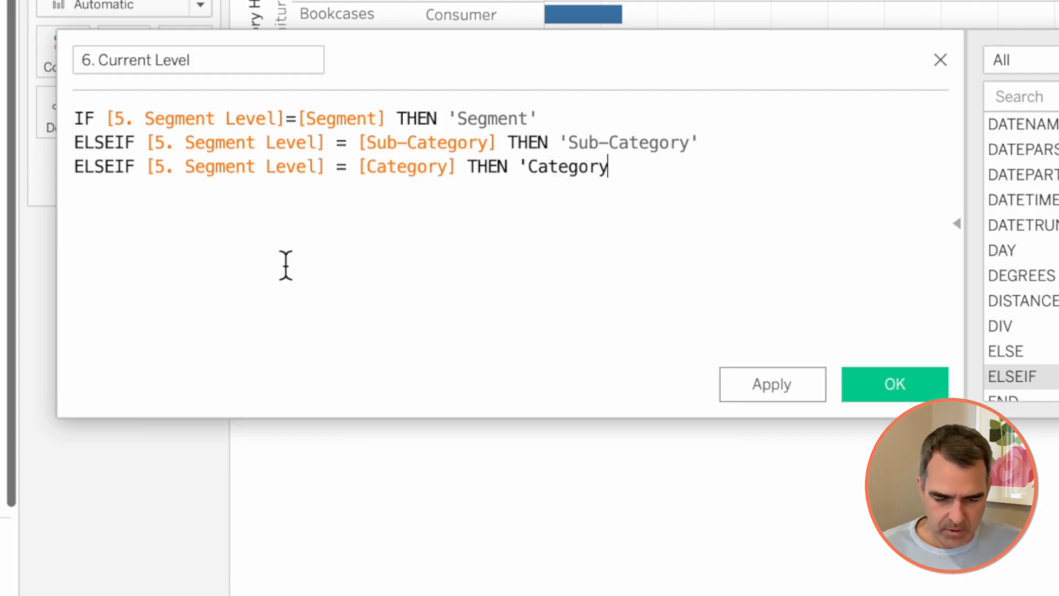
type("'")
key("Return")
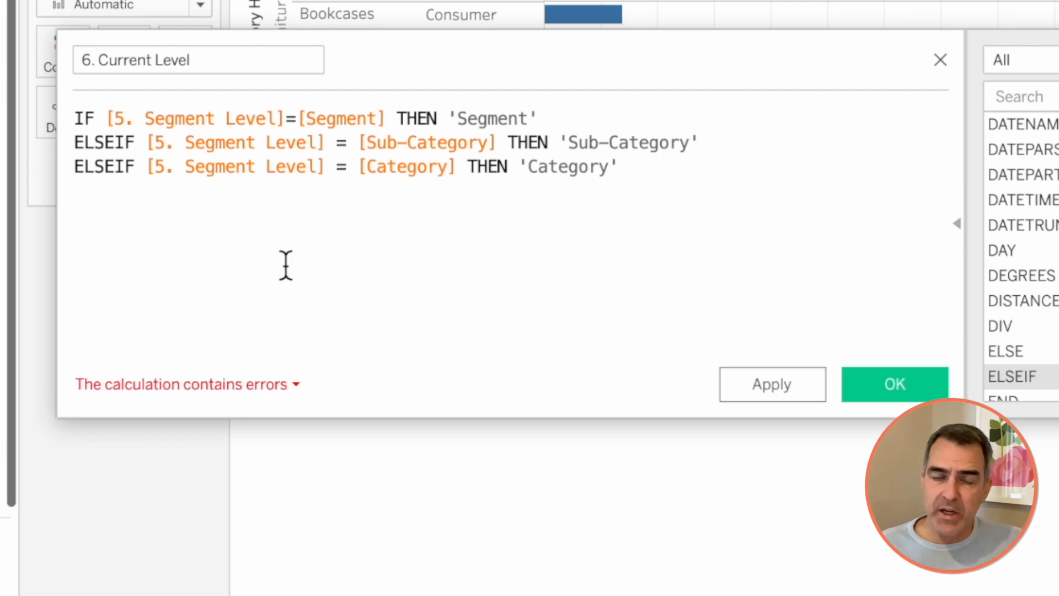
type("END")
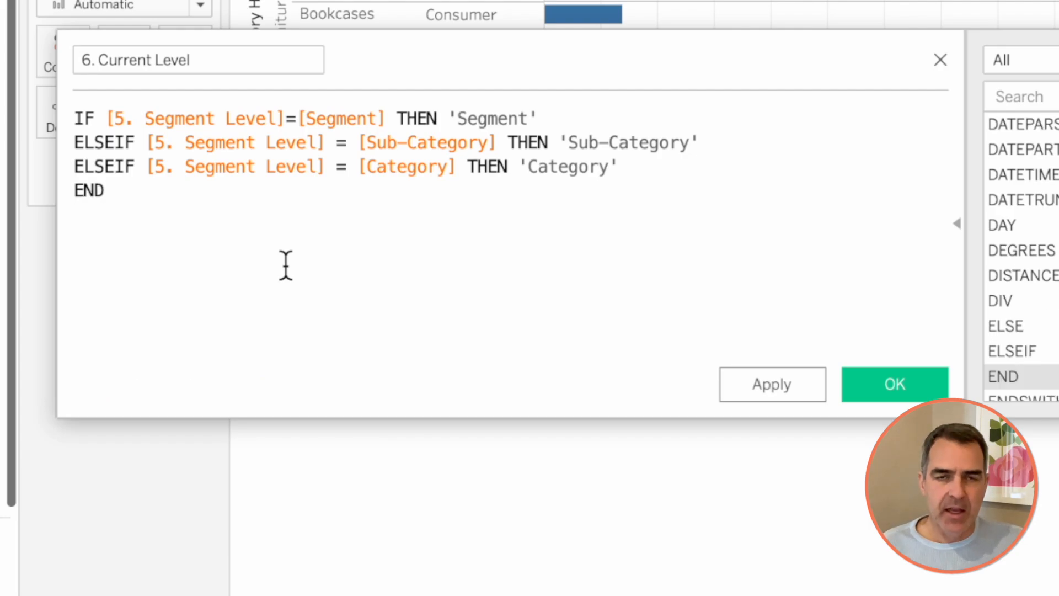
left_click(905, 384)
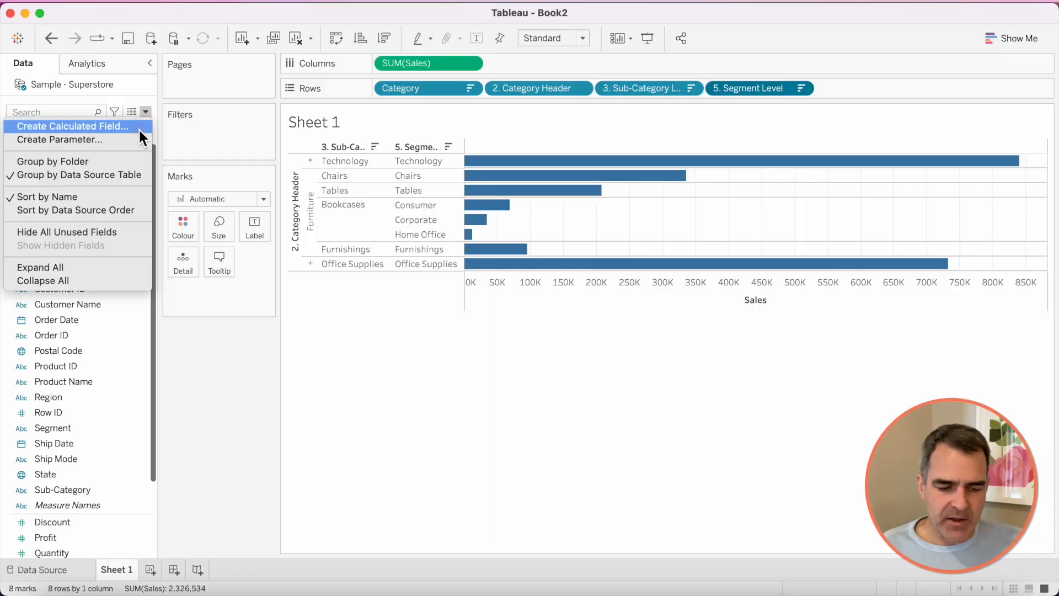
- Start another calculated field and name it "7. Sub-Category Header"
left_click(138, 128)
type("7. Sub-Category Level")
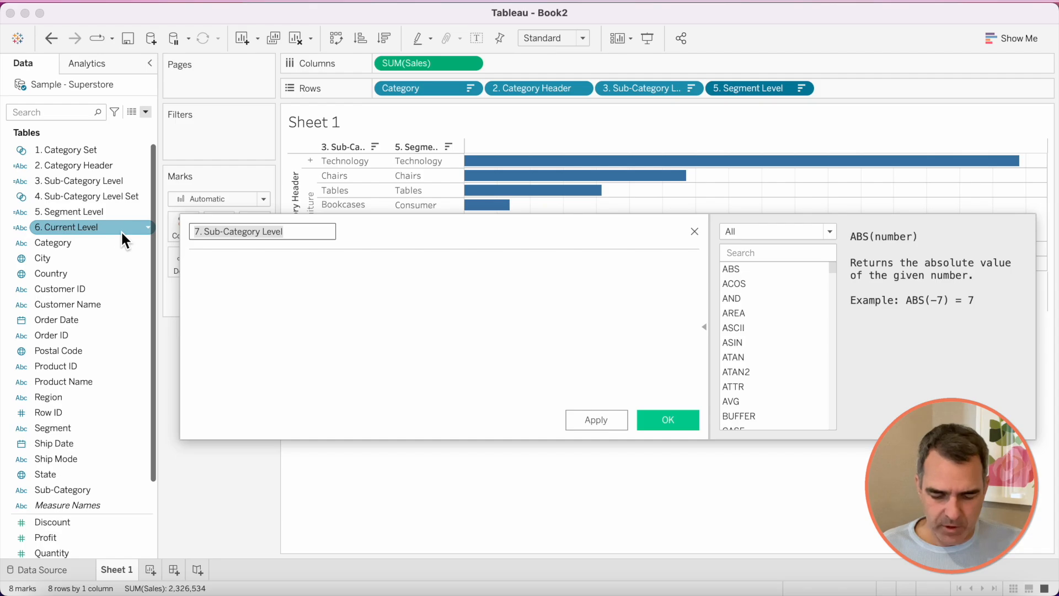
key("BackSpace")
type("7. S")
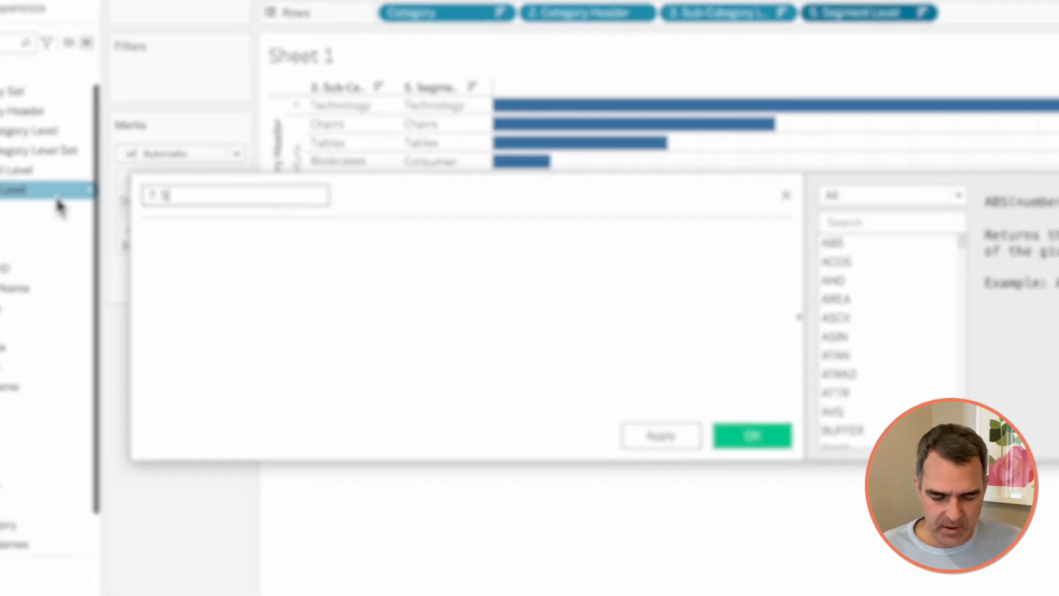
type("ub-Category ")
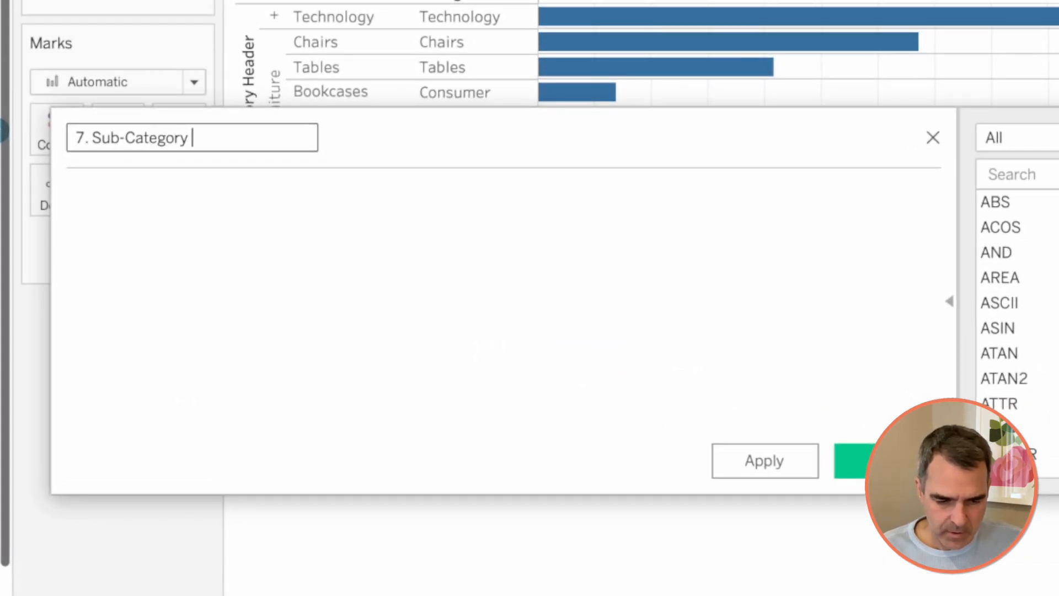
type("Header")
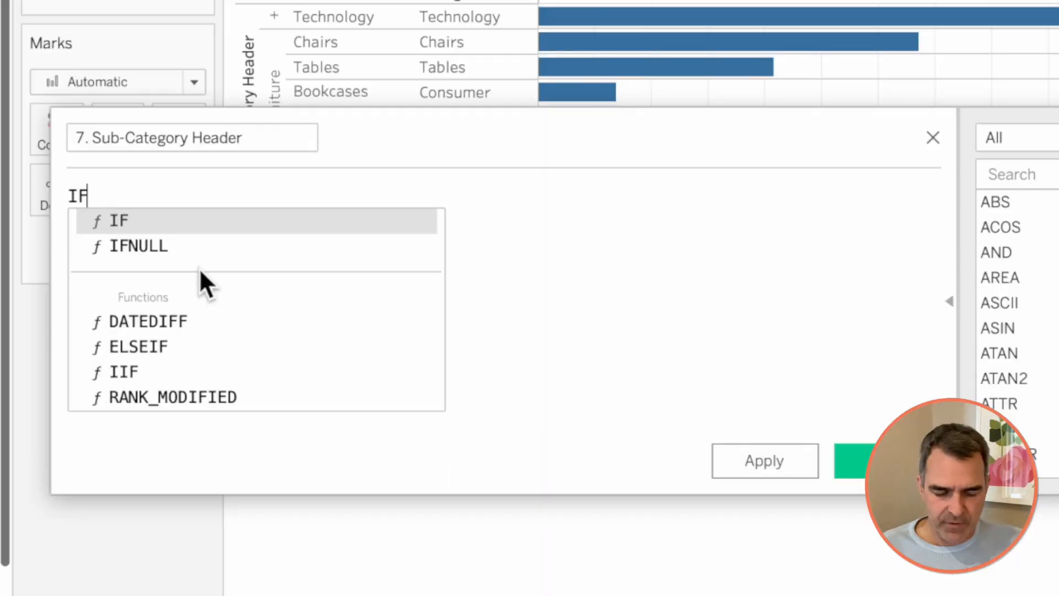
- Begin the Sub-Category Header formula with IF [6. Current Level]='Sub-Category' THEN "+"
type("cur")
key("Return")
type("=")
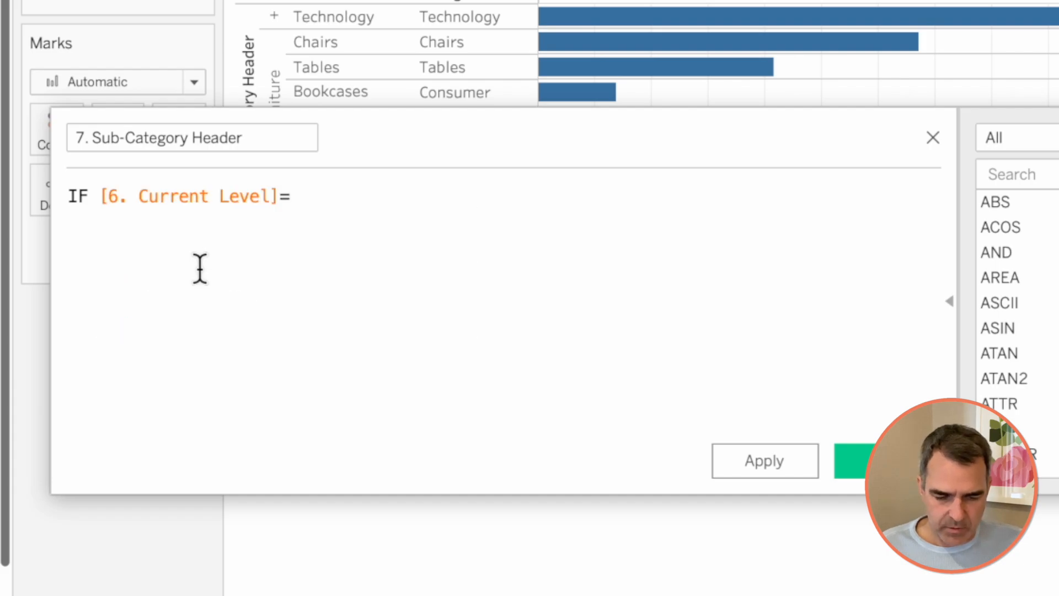
type("'Sub-Categ")
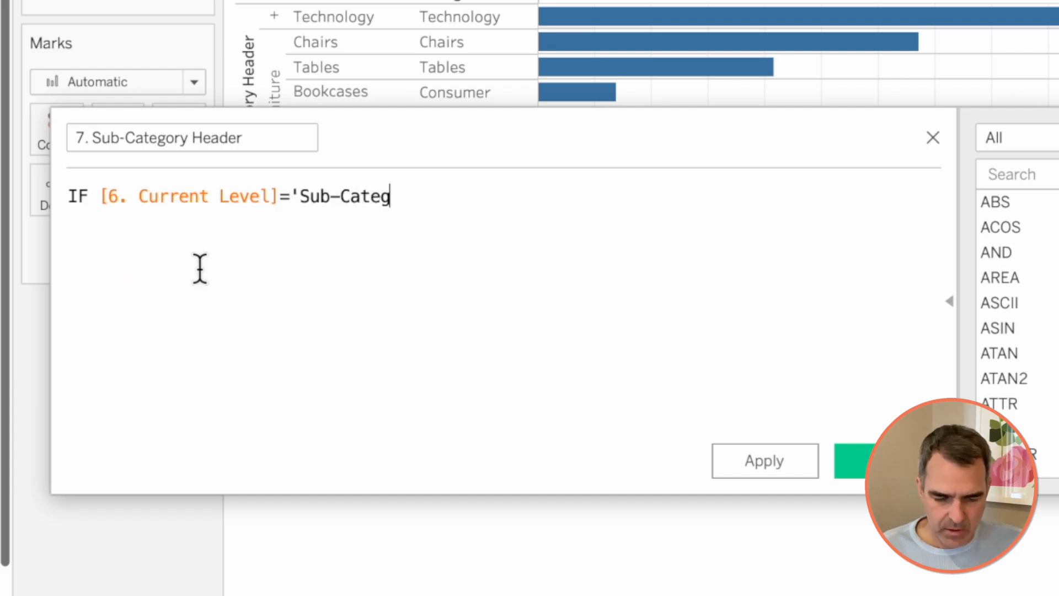
type("ory' THEN ")
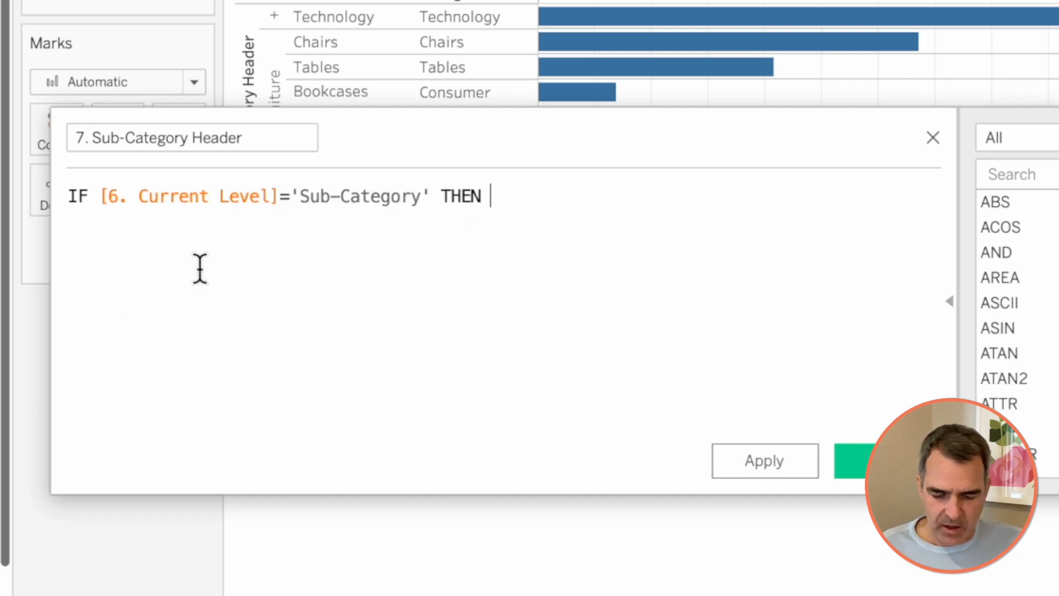
type("\"+\"")
key("Return")
- Add the branch ELSEIF [1. Category Set] THEN [Sub-Category] to the Sub-Category Header formula
type("ELS")
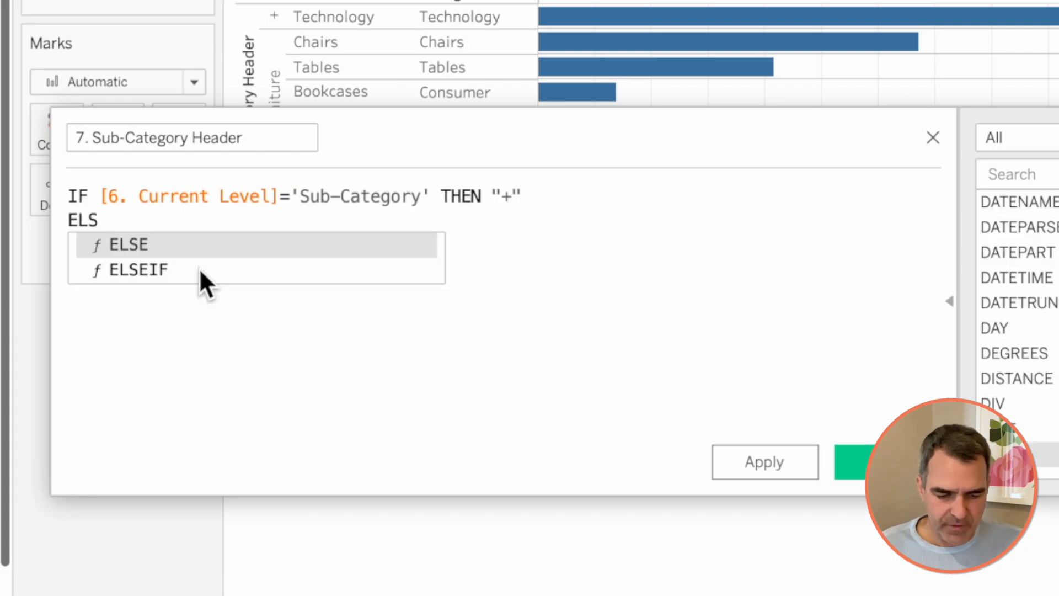
type("EIF cat")
key("Down")
key("Return")
type("THEN sub")
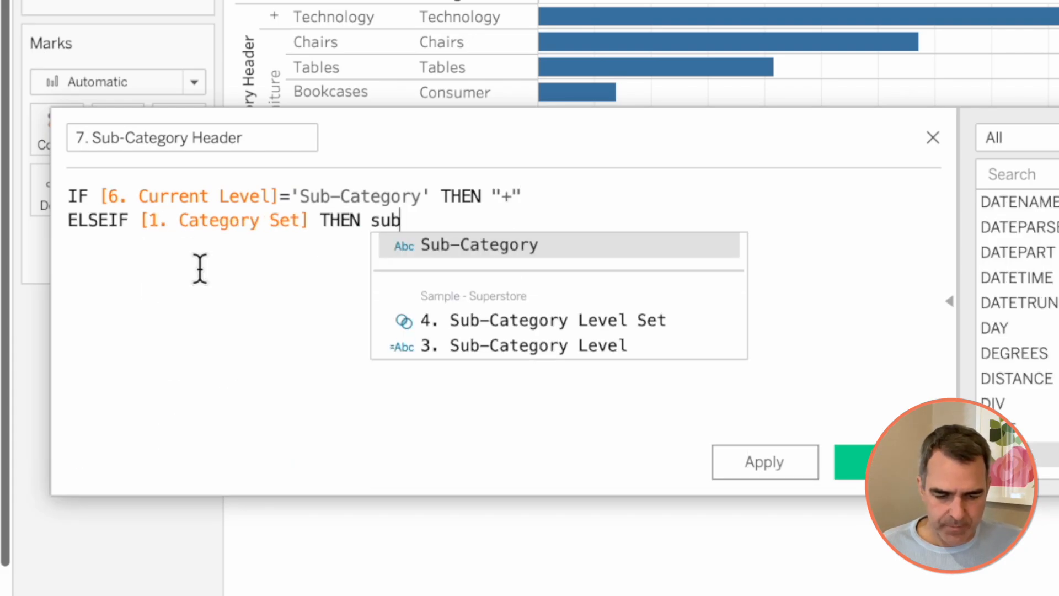
key("Return")
key("Return")
- Finish the formula with ELSE "" and END, and save the calculated field
type("ELSE \"\"")
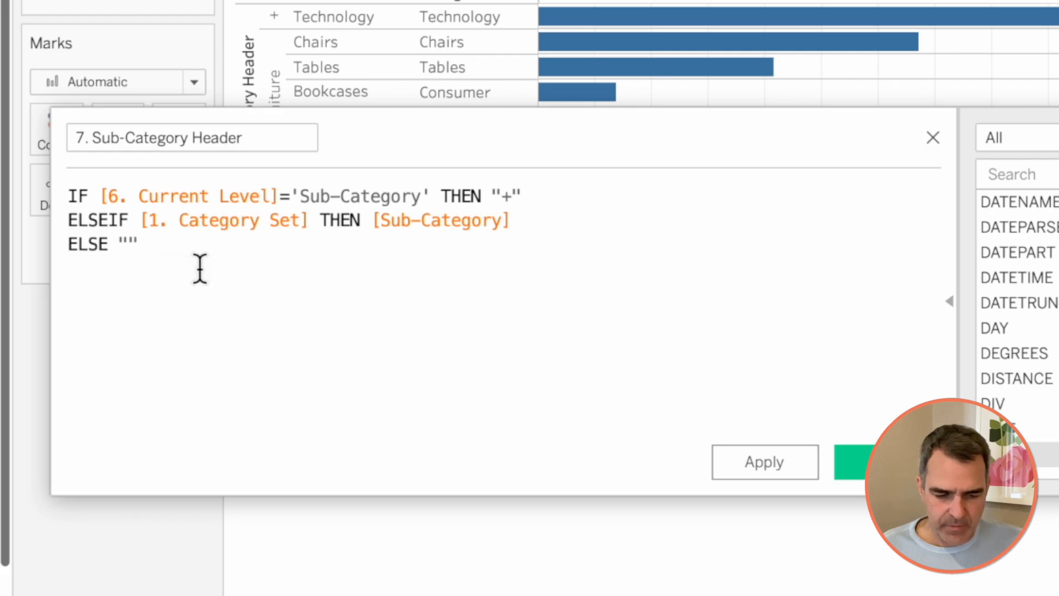
key("Return")
type("END")
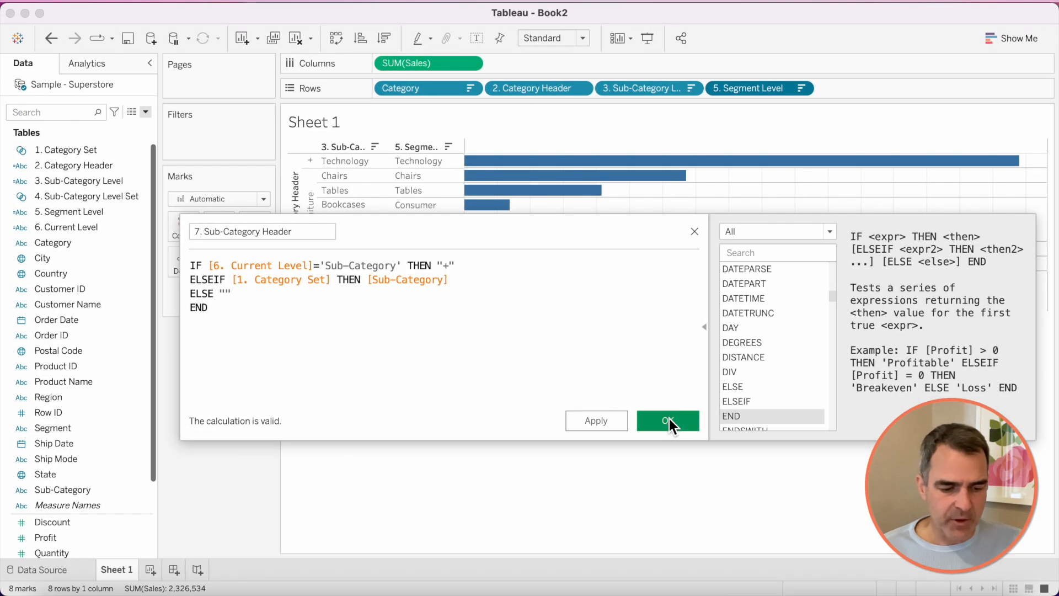
left_click(669, 423)
- Place 7. Sub-Category Header on Rows before 5. Segment Level and hide the header of 3. Sub-Category Level
mouse_move(83, 243)
left_mouse_down()
mouse_move(267, 149)
mouse_move(717, 92)
left_mouse_up()
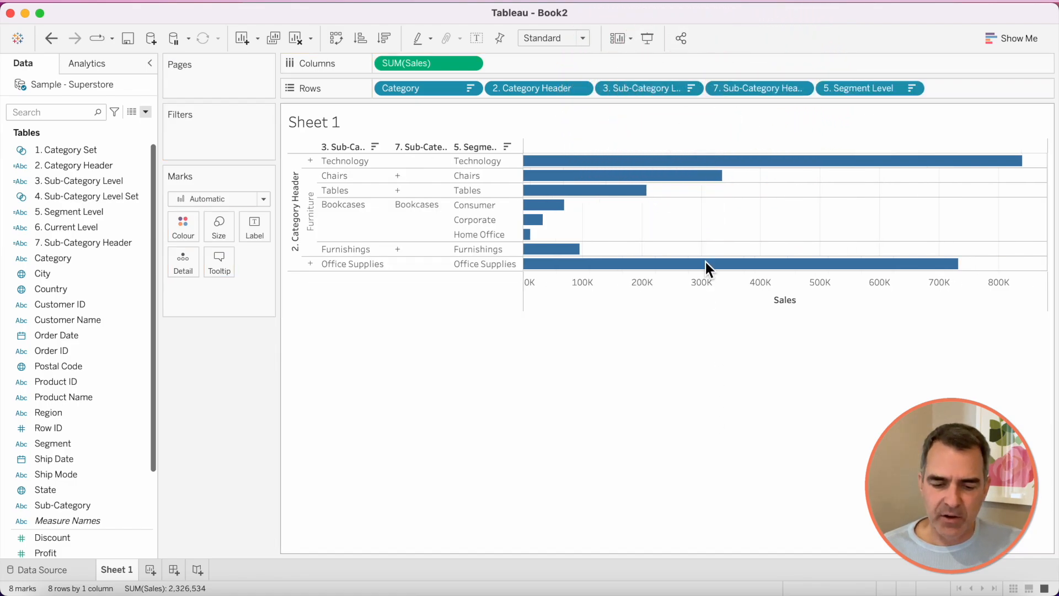
left_click(691, 90)
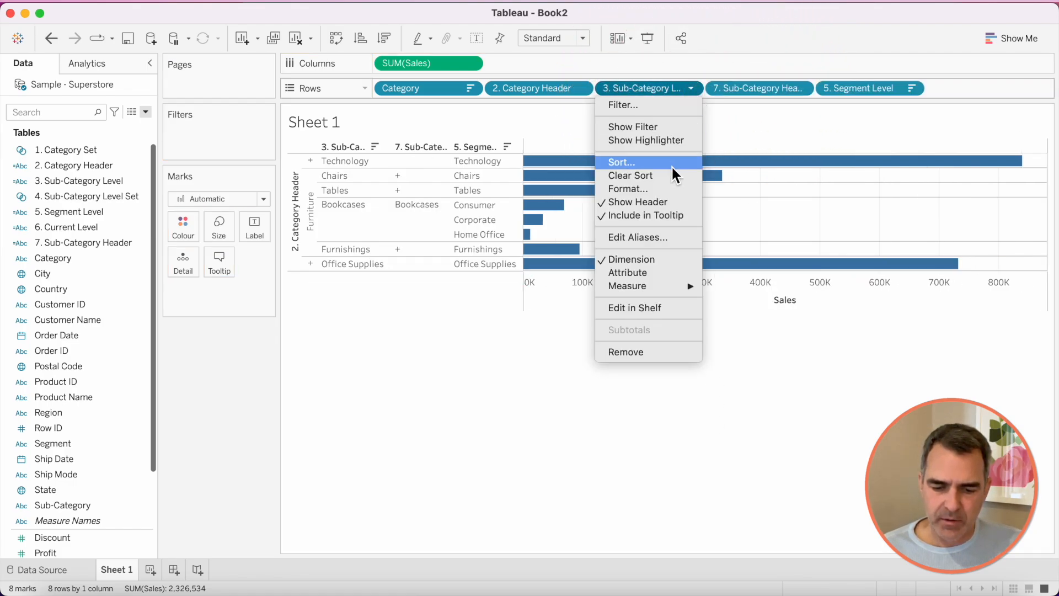
left_click(665, 203)
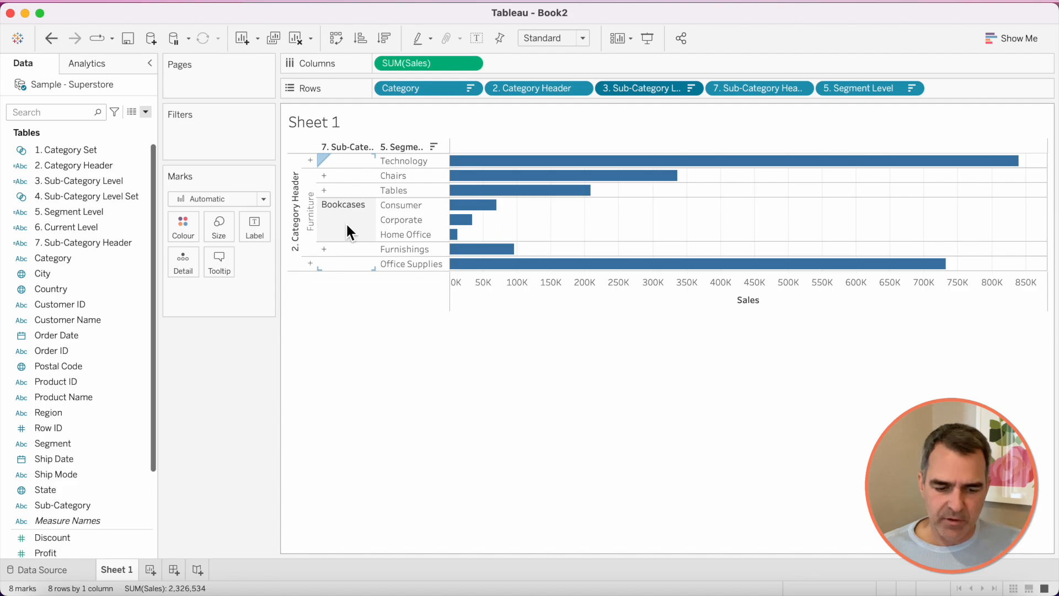
- Rotate the sub-category header labels to vertical and make the chart rows taller
right_click(346, 229)
left_click(378, 291)
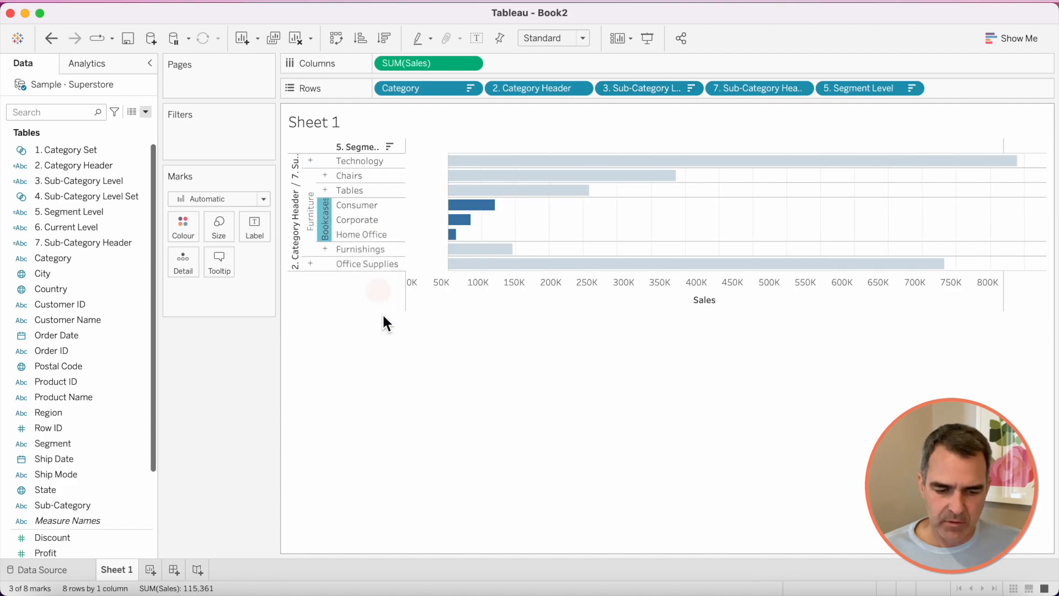
left_click_drag(376, 168, 377, 188)
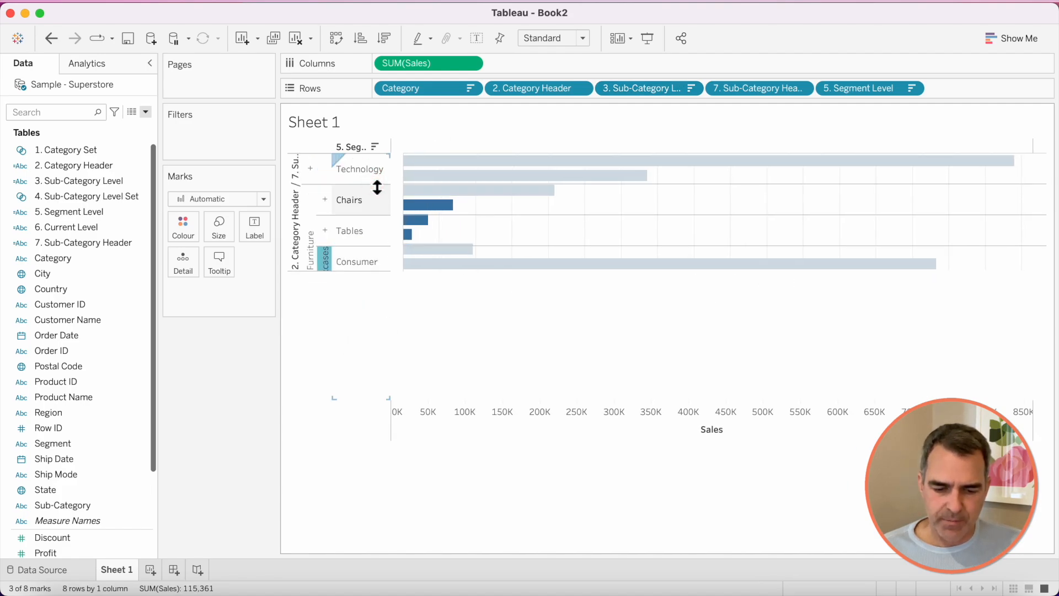
- Show the sales value labels on the bars and hide the field labels for rows
left_click(477, 39)
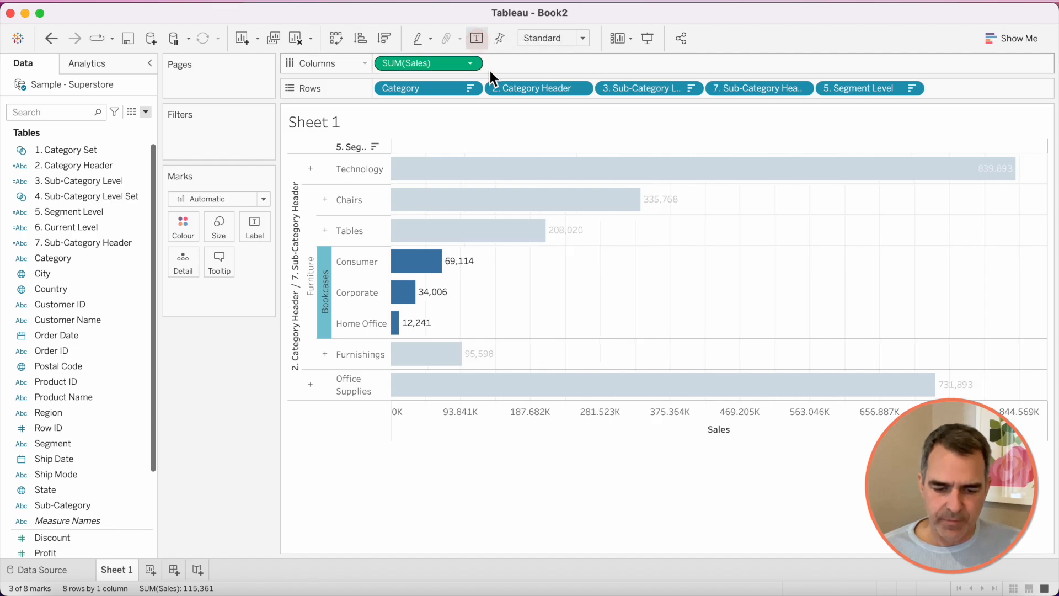
left_click(535, 314)
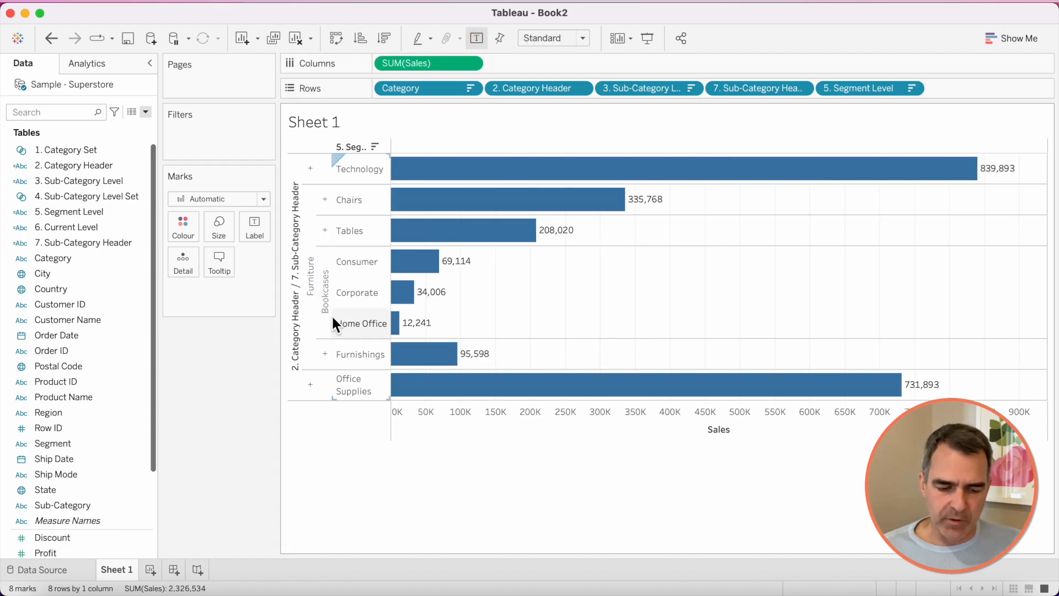
right_click(297, 307)
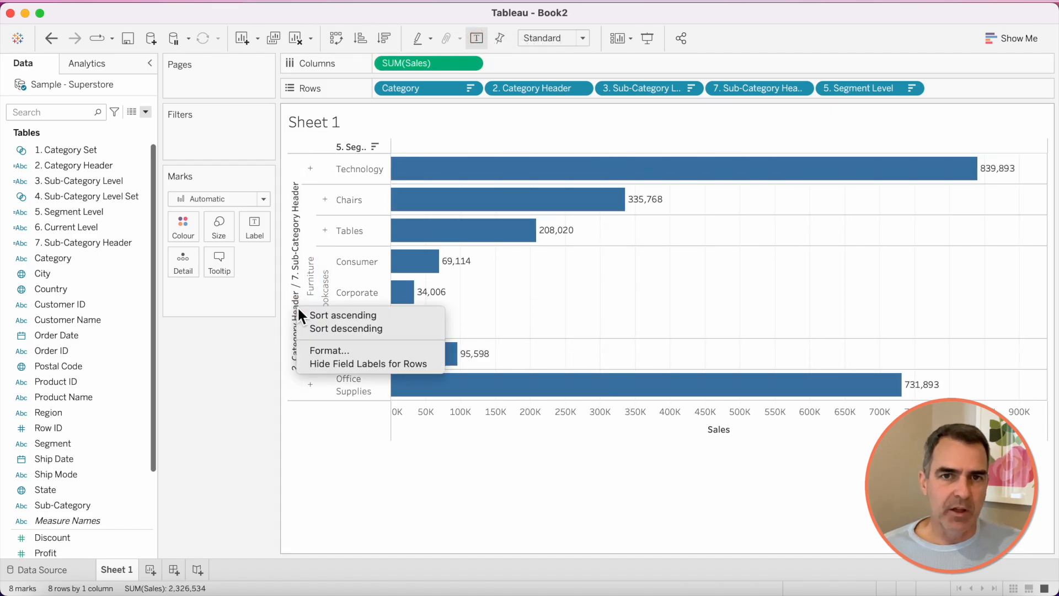
left_click(335, 363)
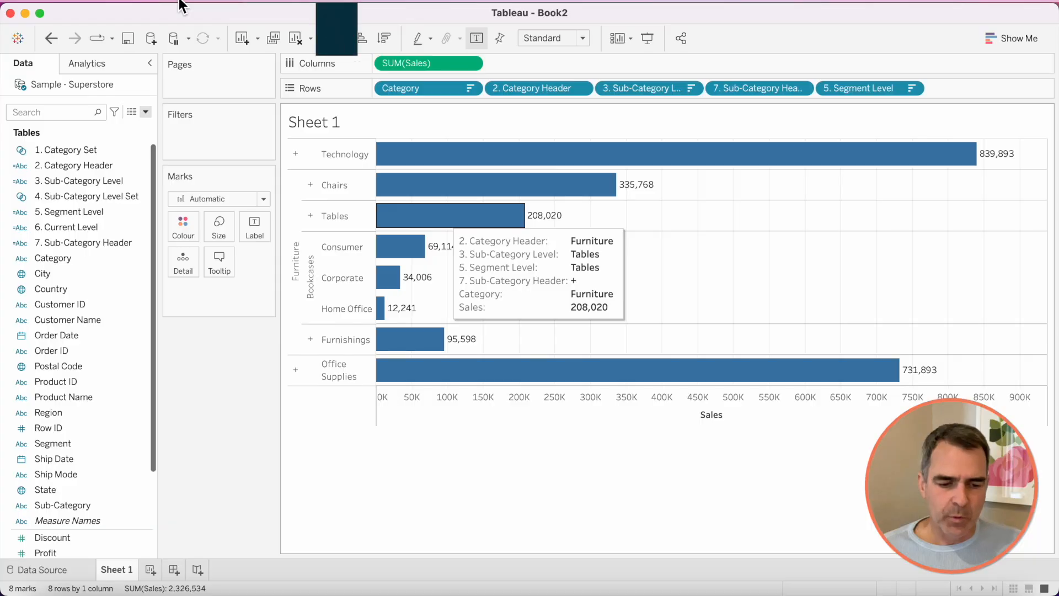
- Add a worksheet action that changes set values and name it "Update Category Set"
left_click(180, 2)
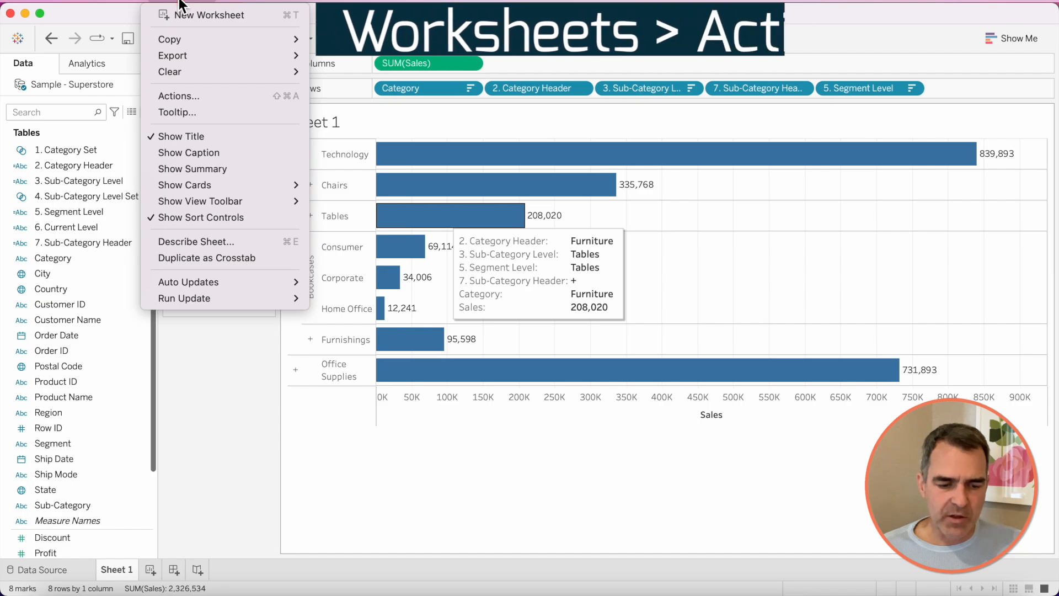
left_click(252, 97)
left_click(372, 403)
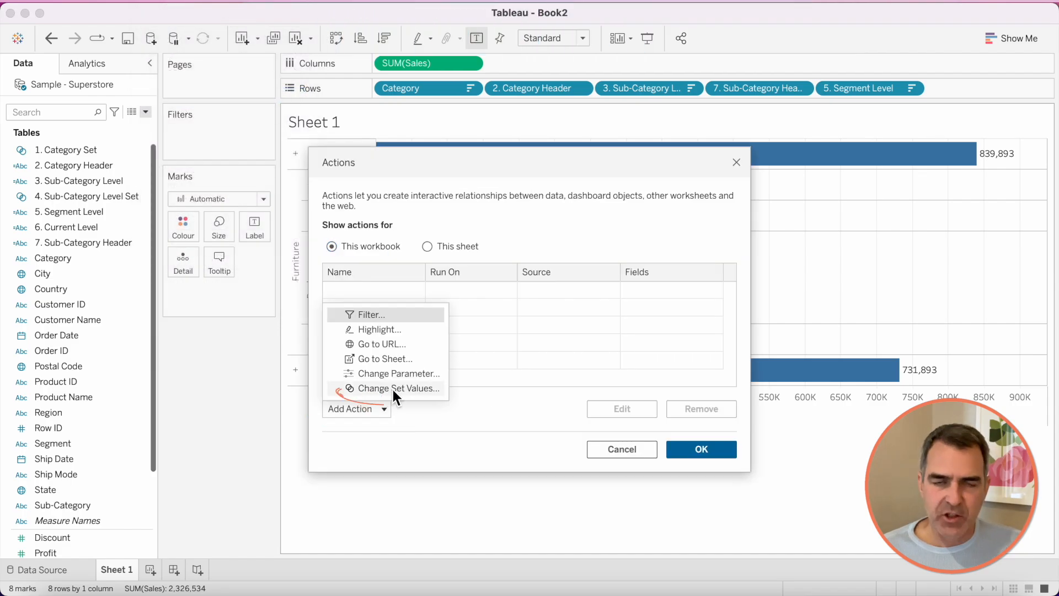
left_click(392, 388)
type("Update ")
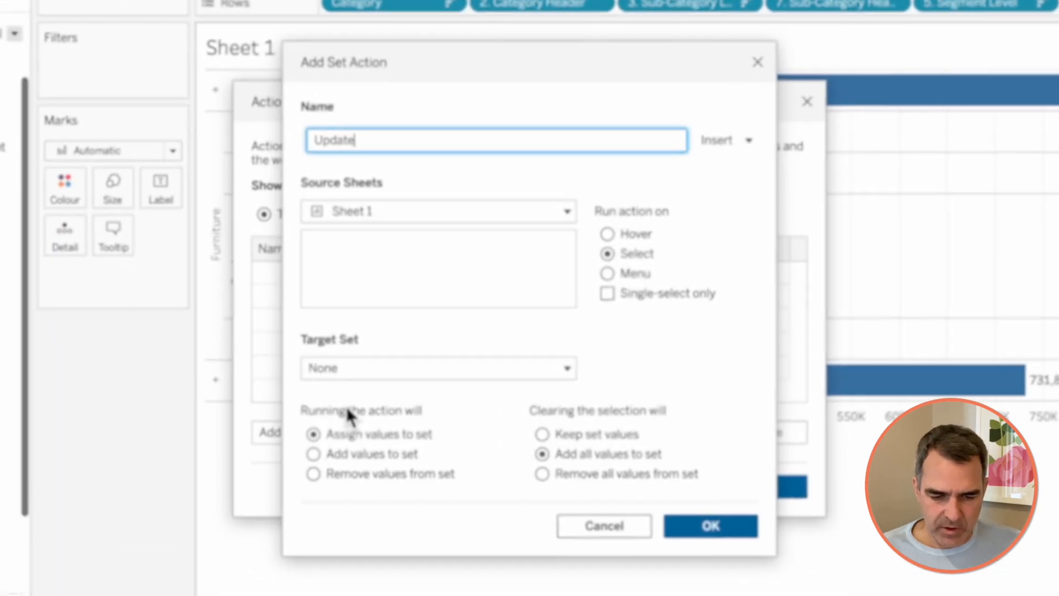
type("Category Set")
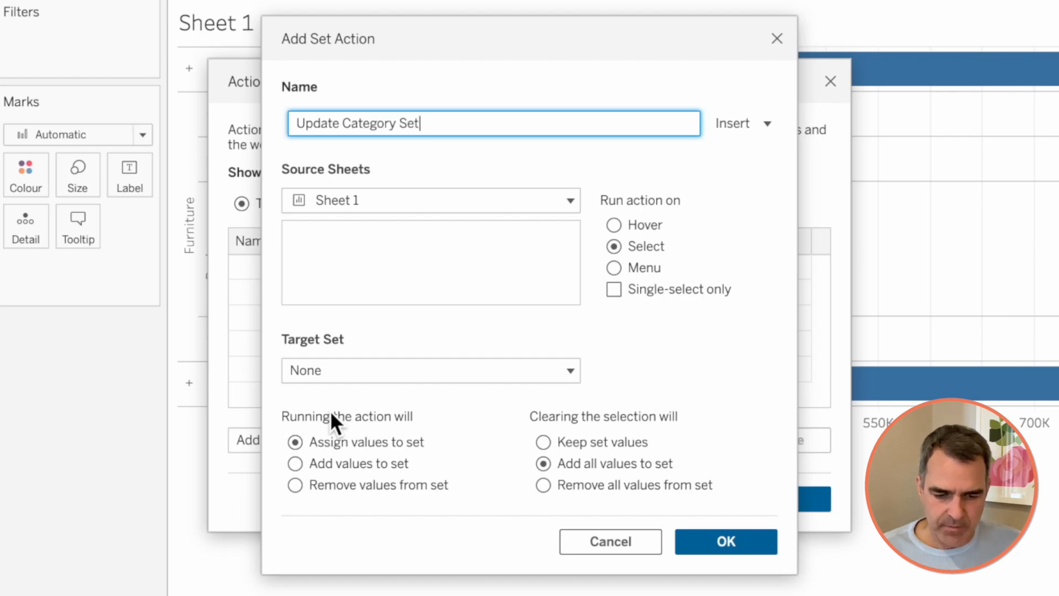
- Target the action at 1. Category Set, have clearing the selection remove all values from the set, and save it
left_click(353, 371)
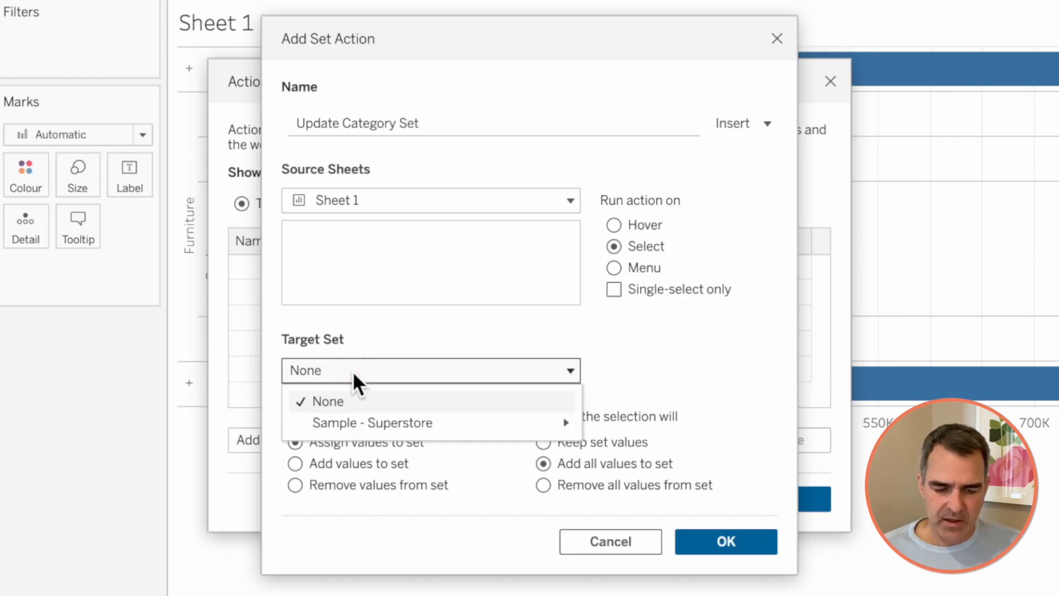
mouse_move(498, 427)
left_click(658, 423)
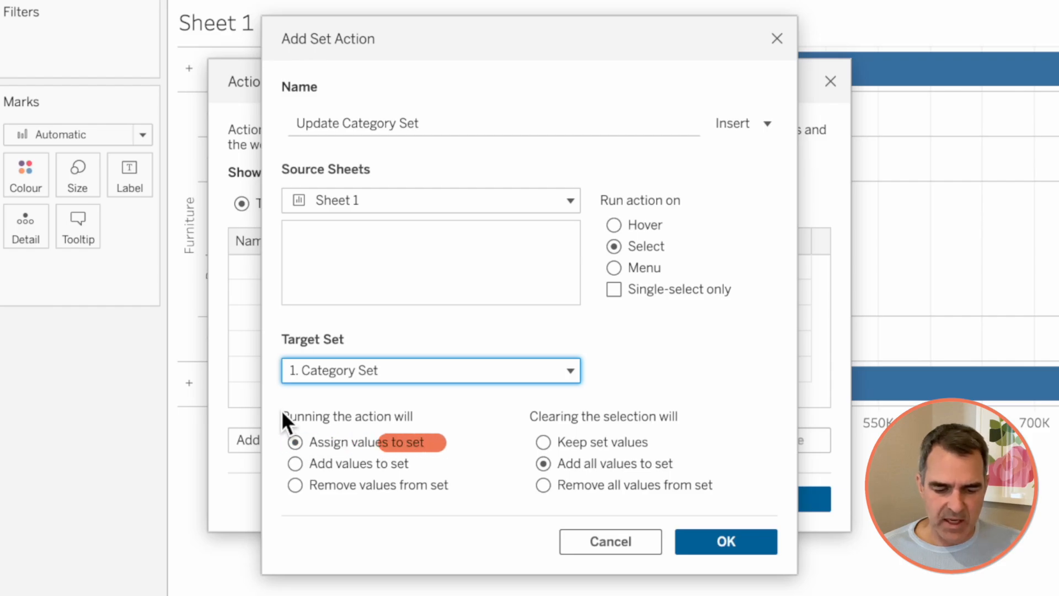
left_click(550, 489)
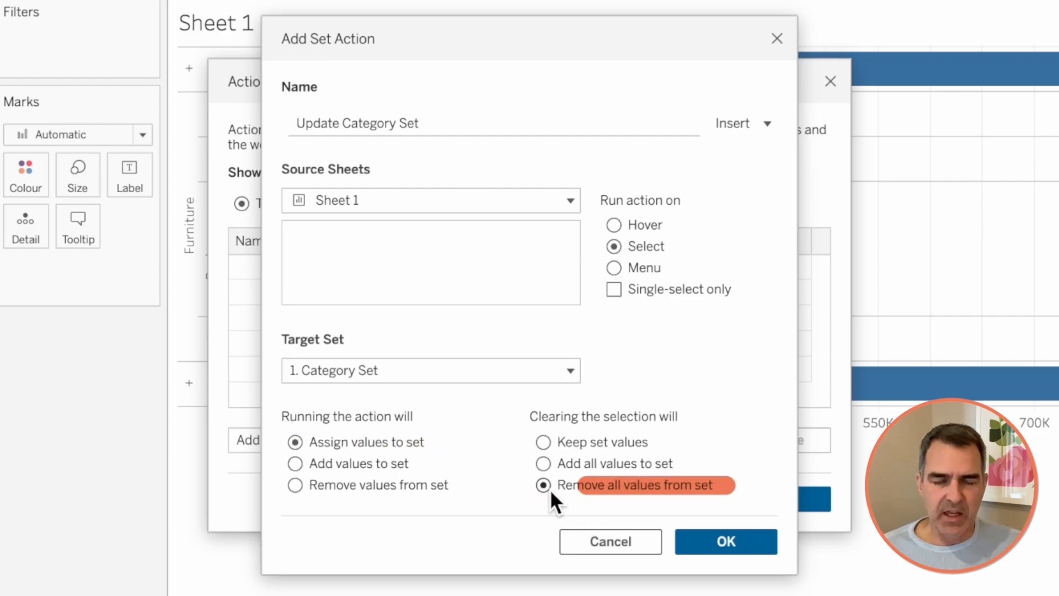
left_click(717, 541)
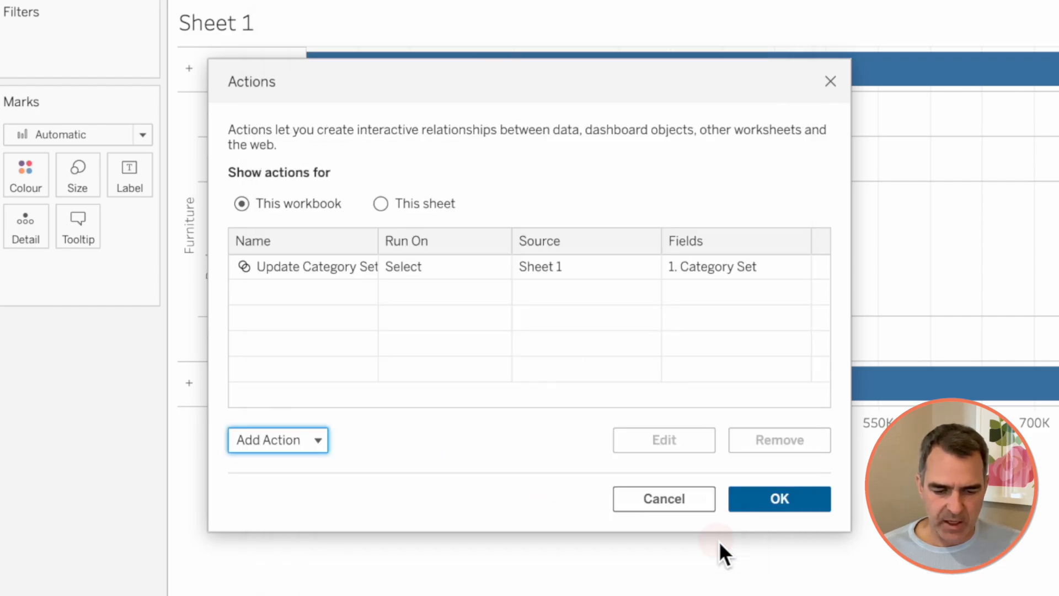
- Add a second action that changes set values and name it "Update Sub-Category Level Set"
left_click(309, 446)
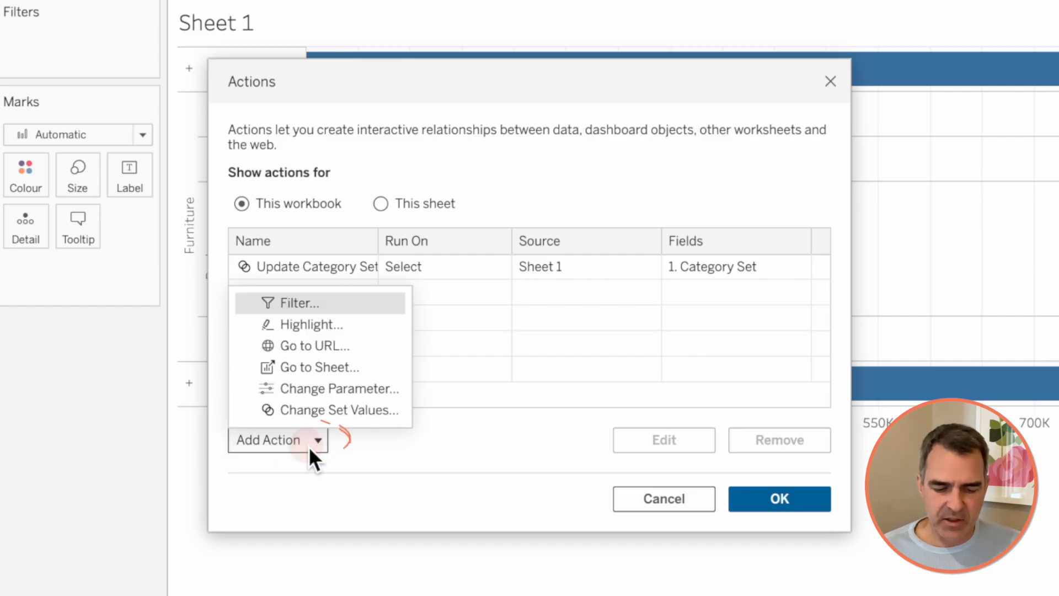
left_click(365, 413)
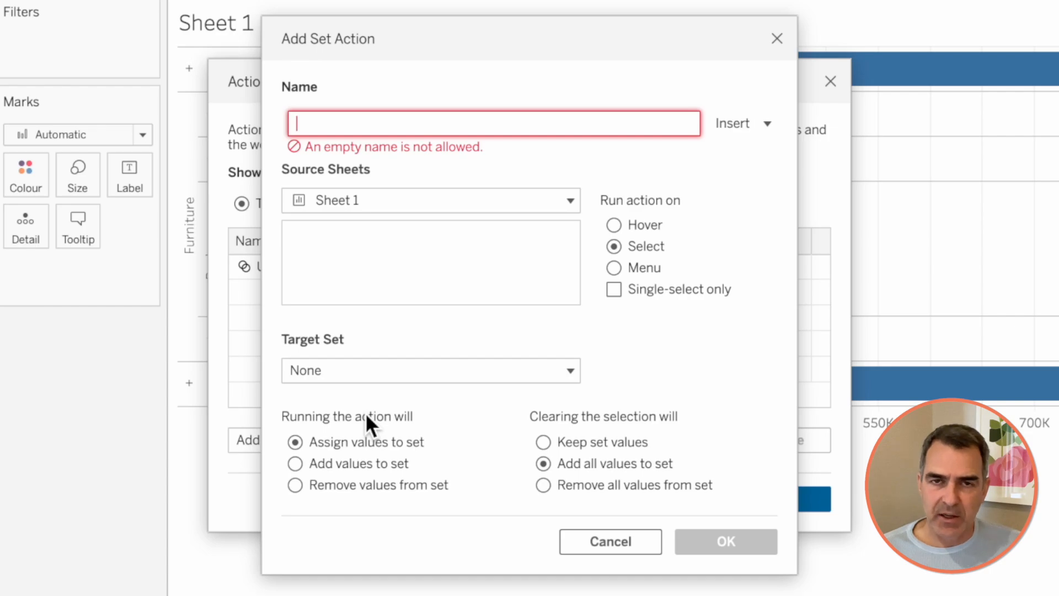
type("Update Sub-Category L")
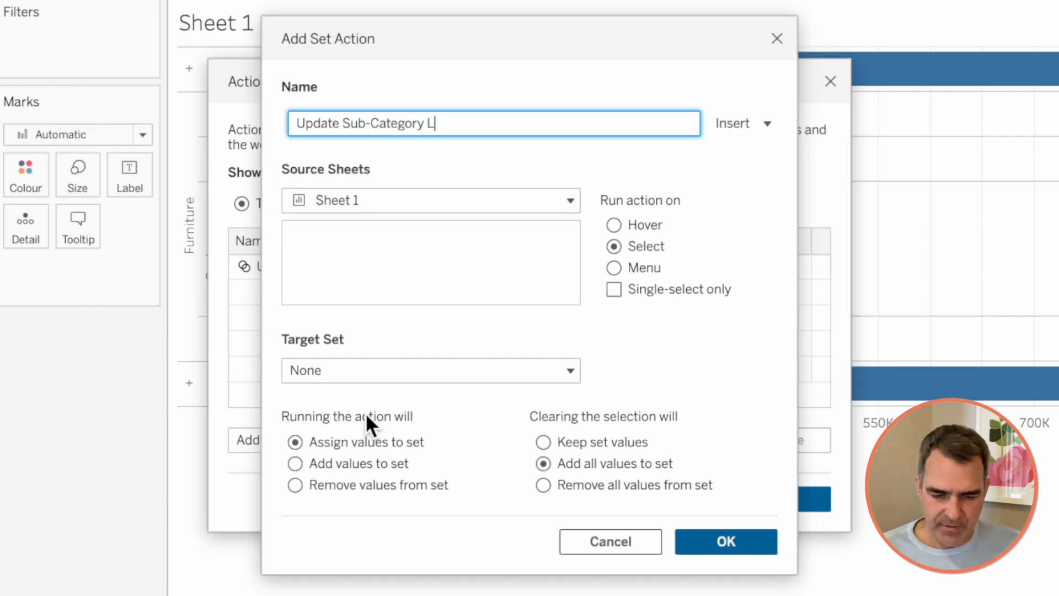
type("evel Set")
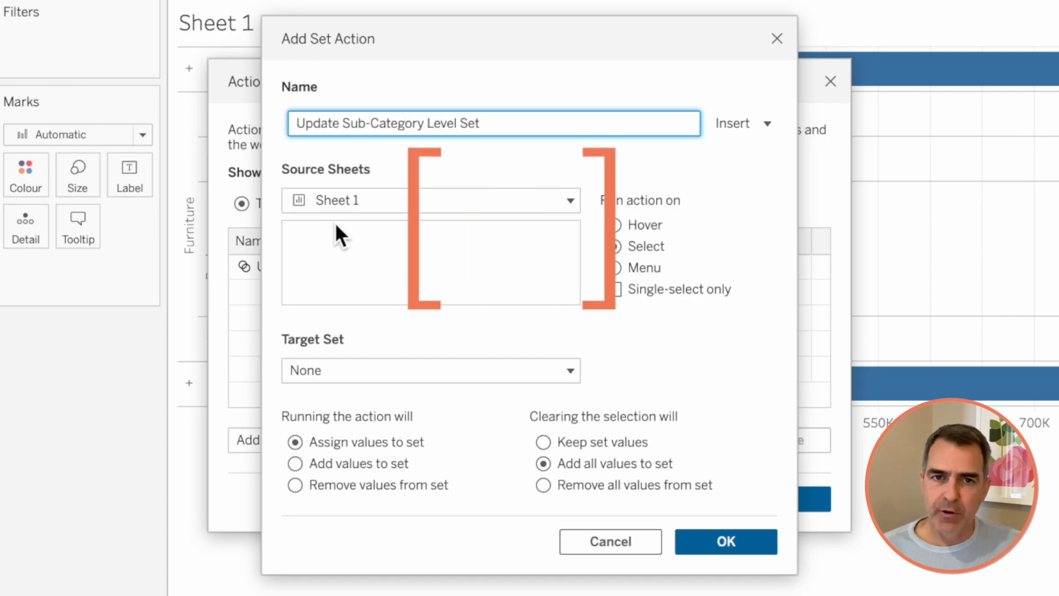
- Target it at 4. Sub-Category Level Set, have clearing the selection remove all values from the set, and save the actions
left_click(393, 369)
mouse_move(420, 431)
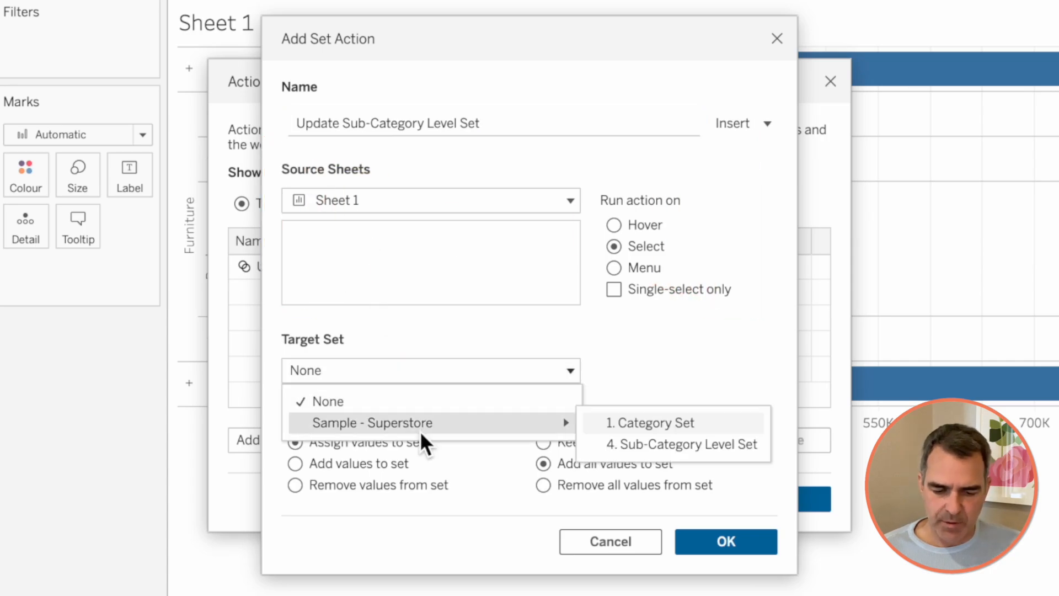
left_click(693, 449)
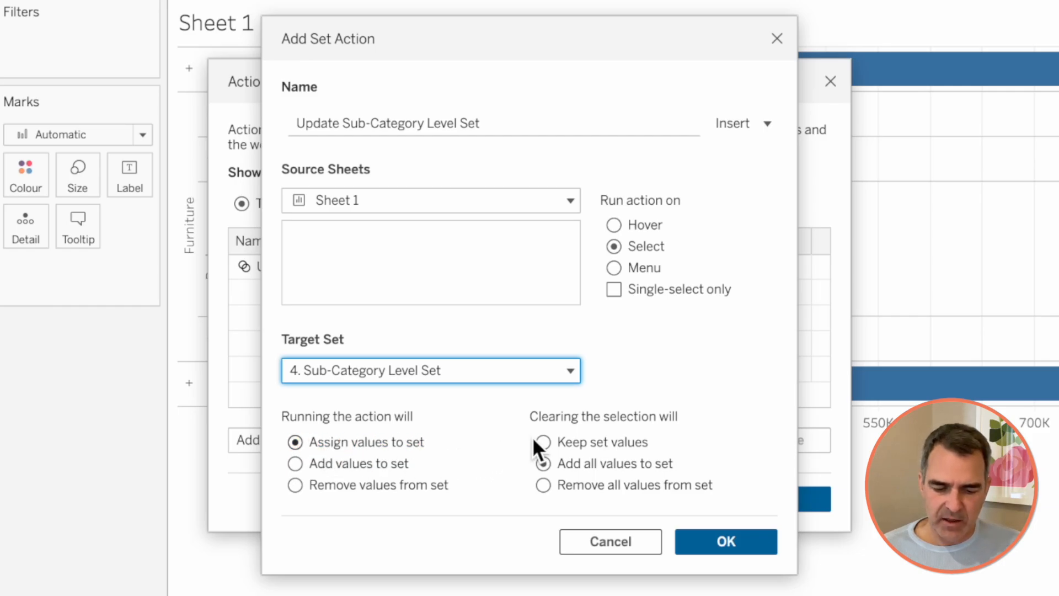
left_click(548, 488)
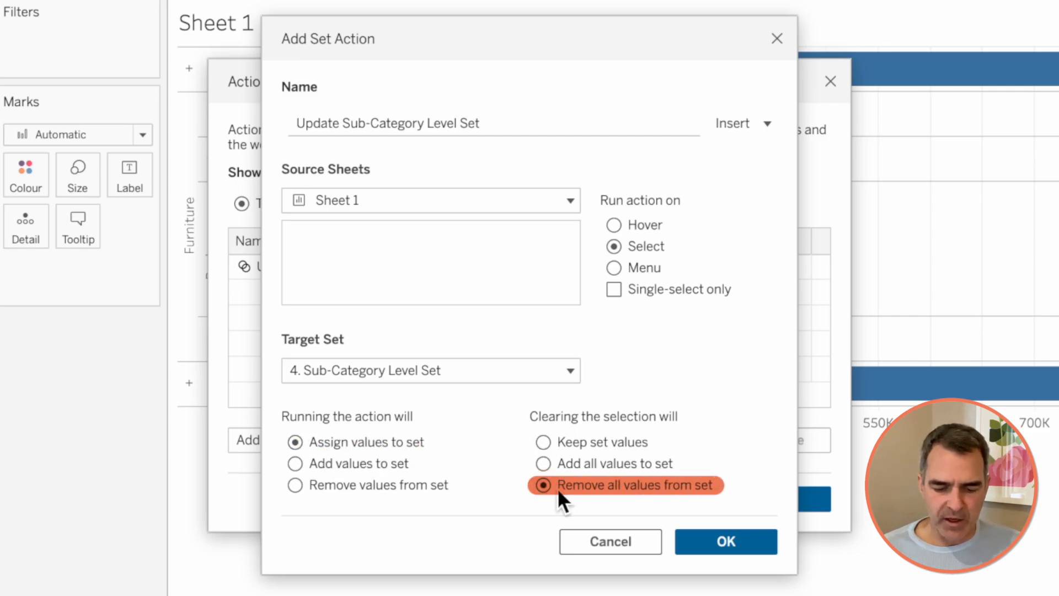
left_click(710, 539)
left_click(778, 500)
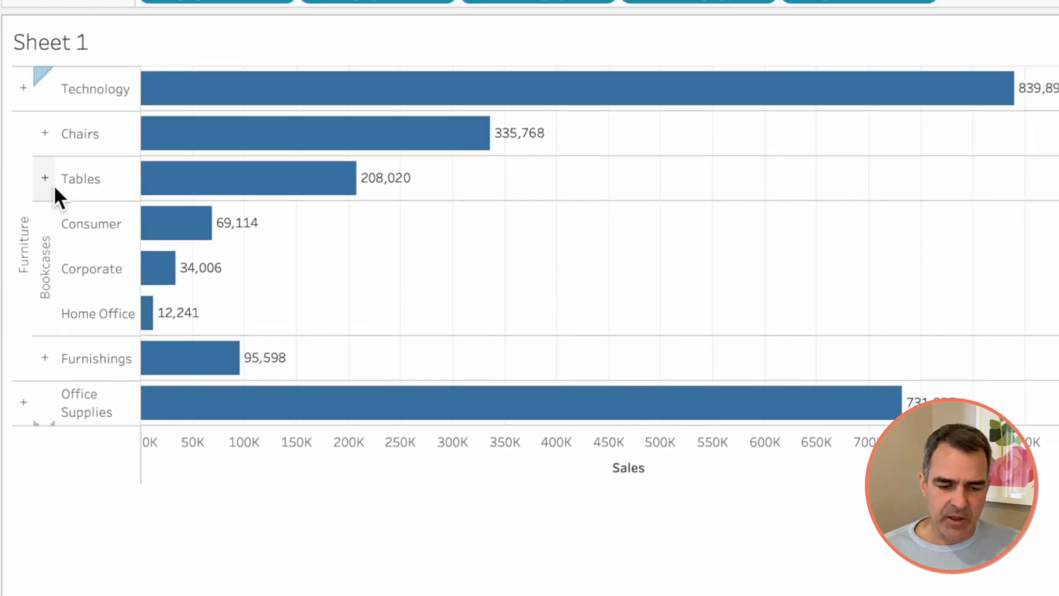
- Test the drill-down by expanding Tables and Chairs to segments and Technology to sub-categories
left_click(213, 162)
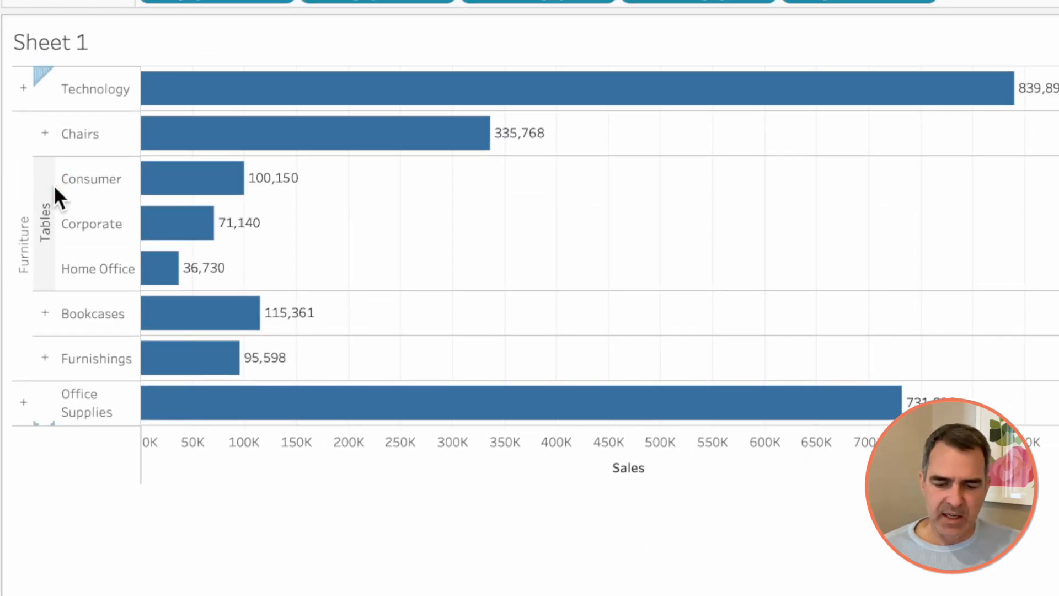
left_click(46, 135)
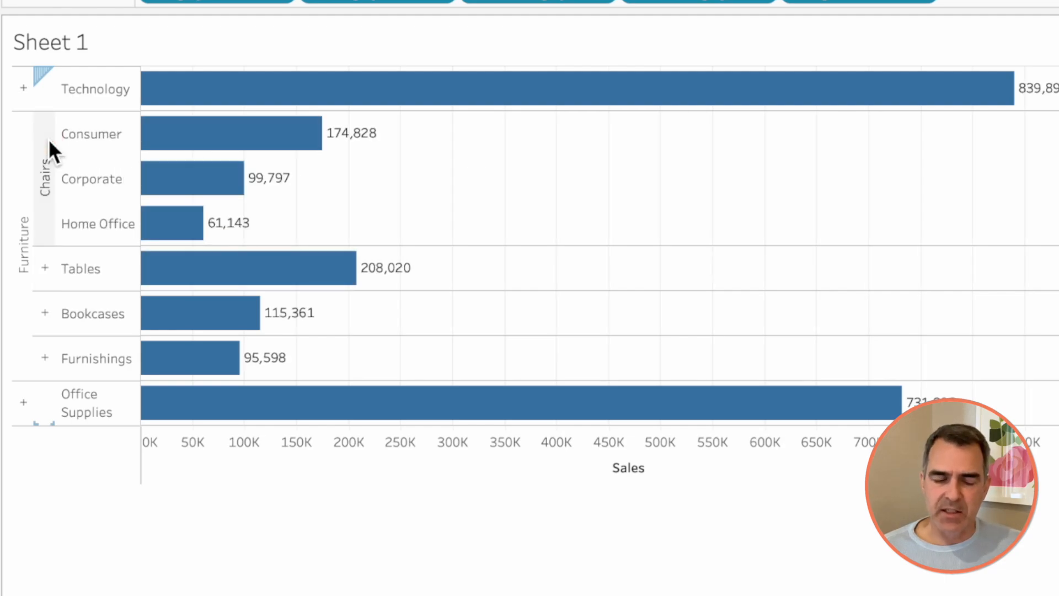
left_click(27, 94)
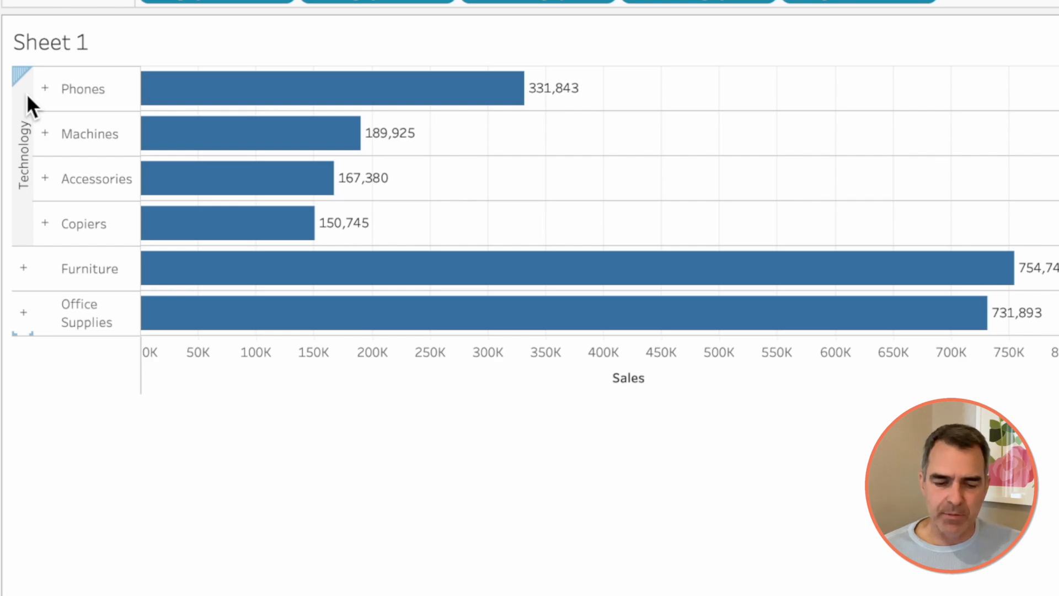
- Expand Machines to its segments and colour the bars by 5. Segment Level
left_click(47, 132)
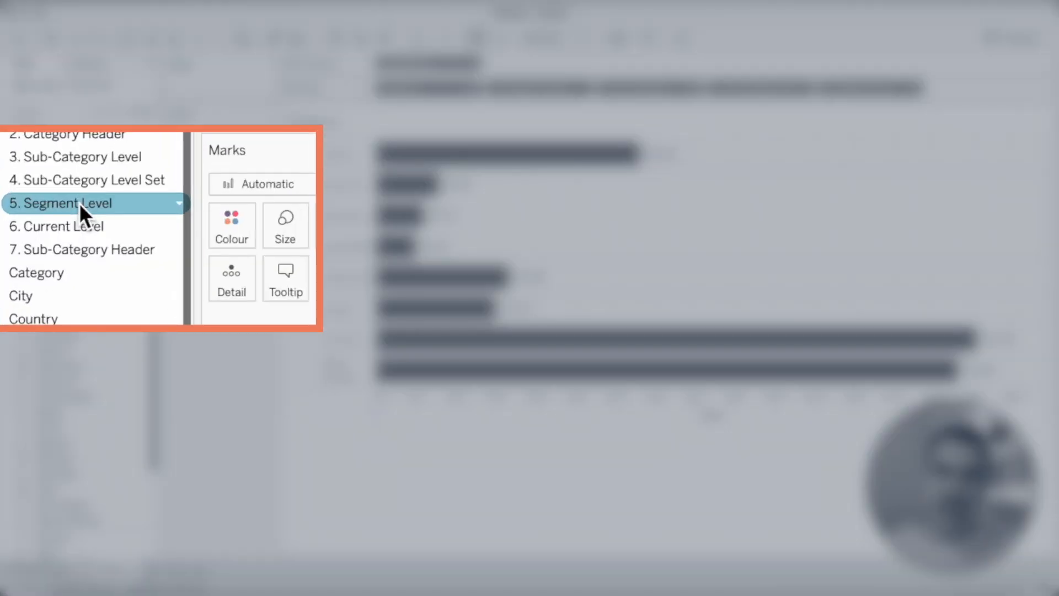
left_click_drag(78, 203, 232, 226)
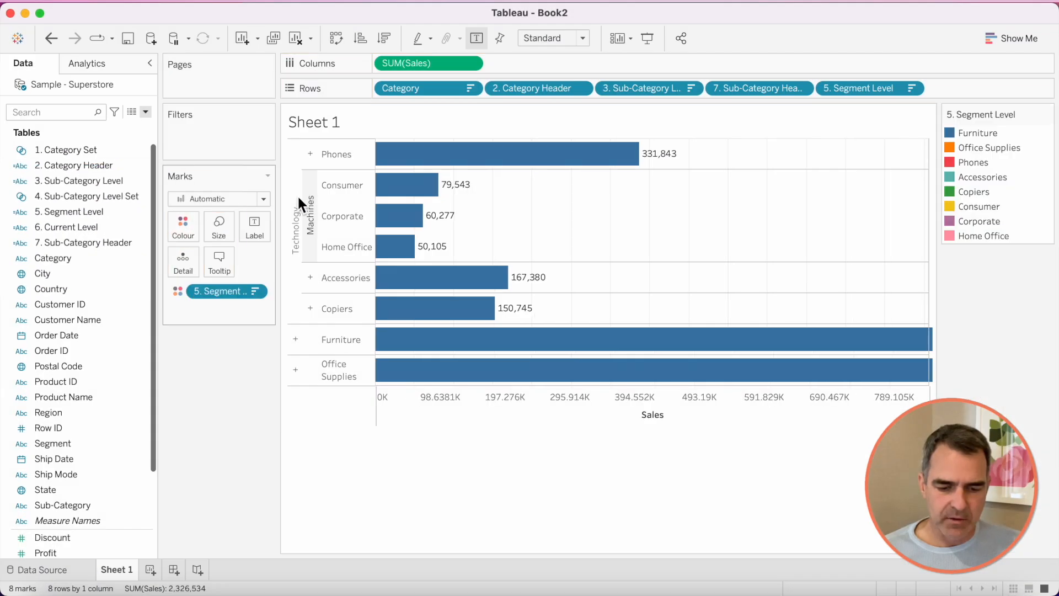
- Collapse the chart to category level and colour Technology, Furniture and Office Supplies blue
left_click(293, 230)
left_click(293, 227)
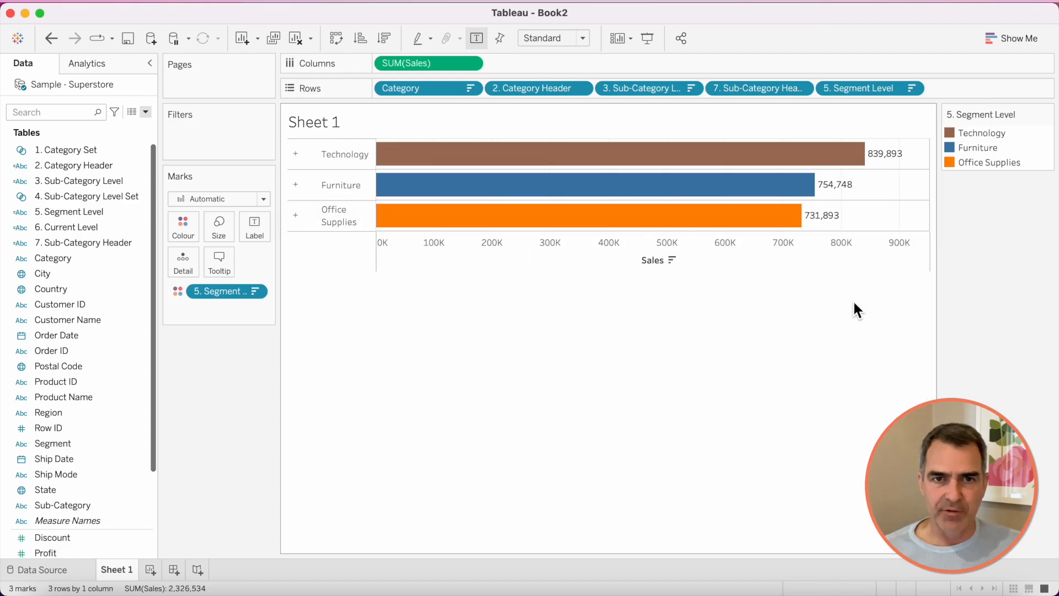
double_click(1032, 155)
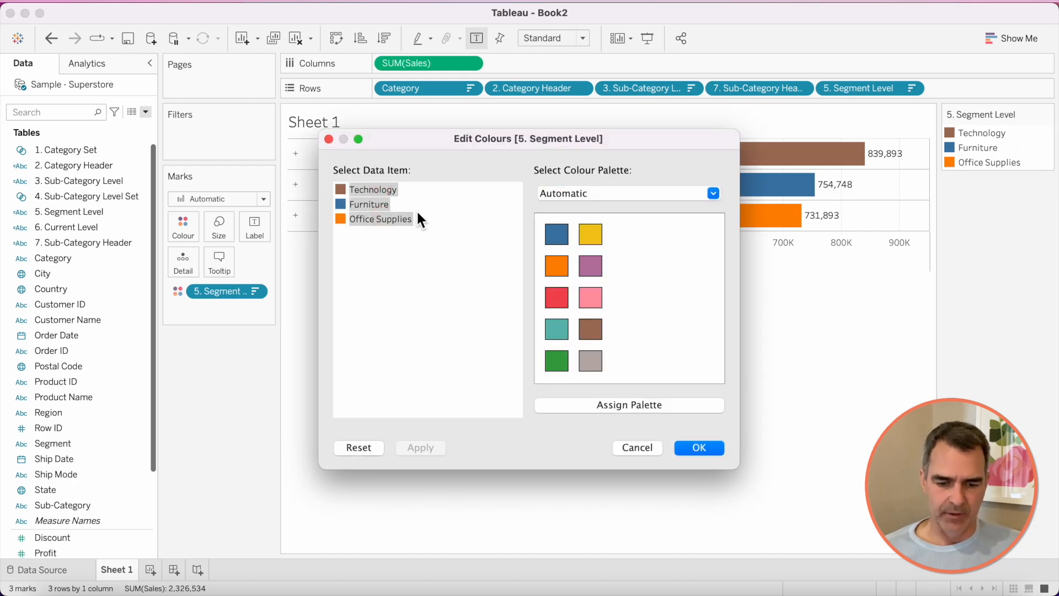
left_click(559, 233)
left_click(702, 446)
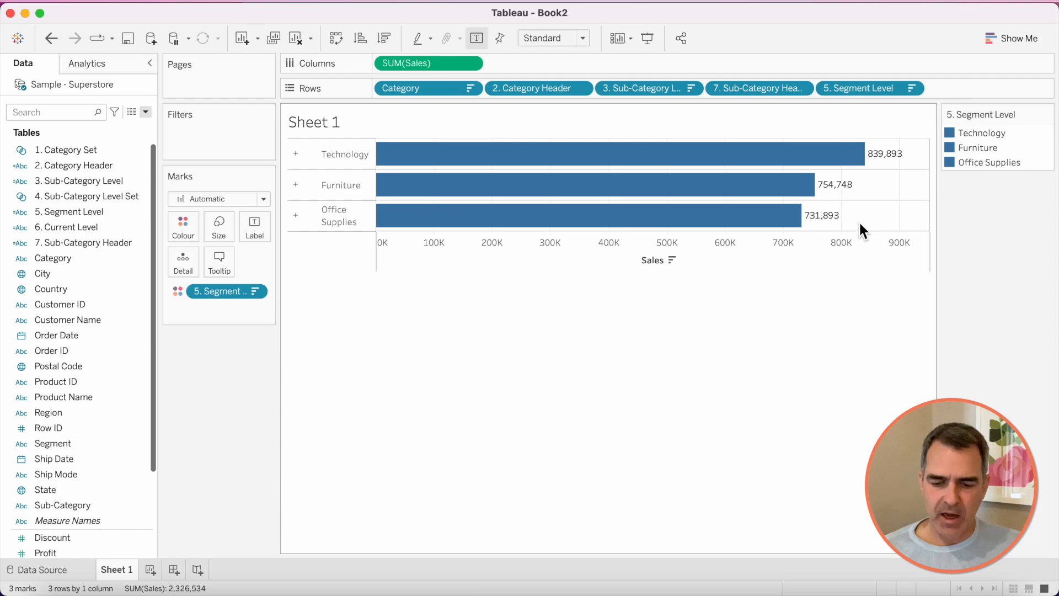
- Expand all categories to sub-categories and give every sub-category the same light green colour
left_click_drag(853, 225, 678, 165)
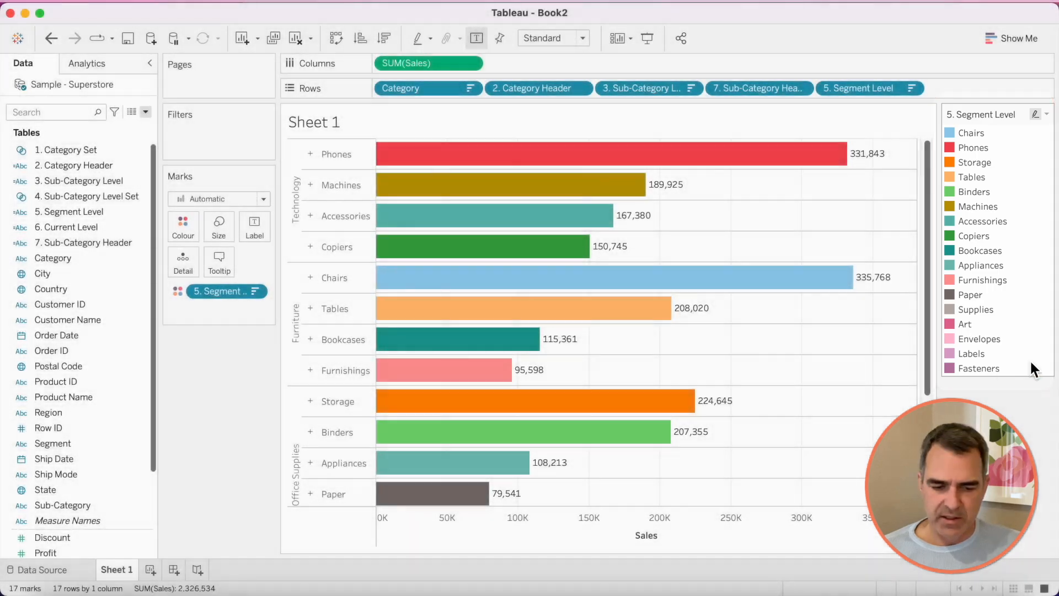
double_click(1030, 360)
left_click(375, 193)
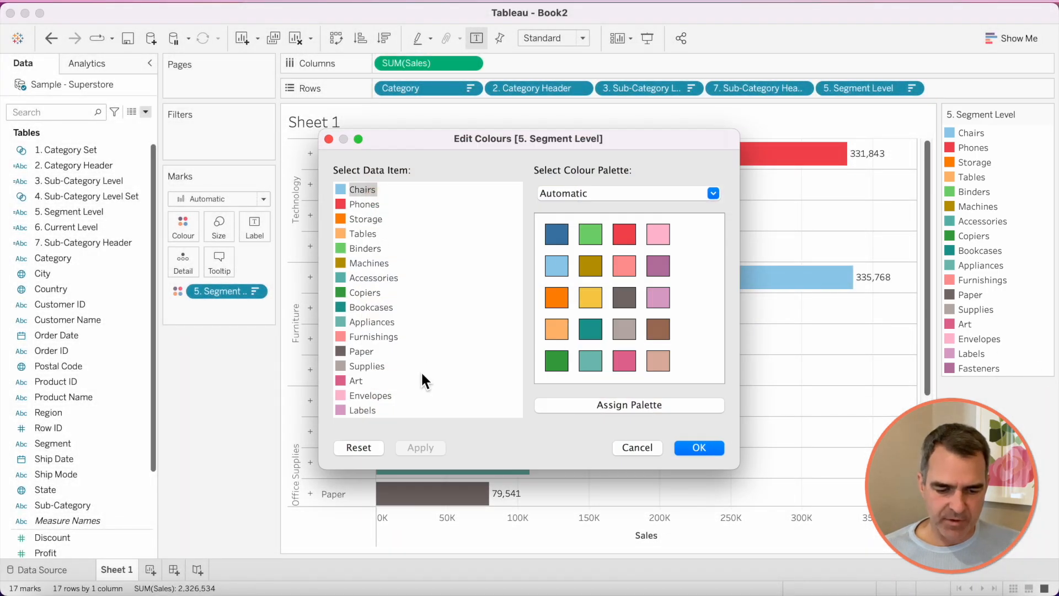
scroll(423, 373, "down", 1)
key("super+a")
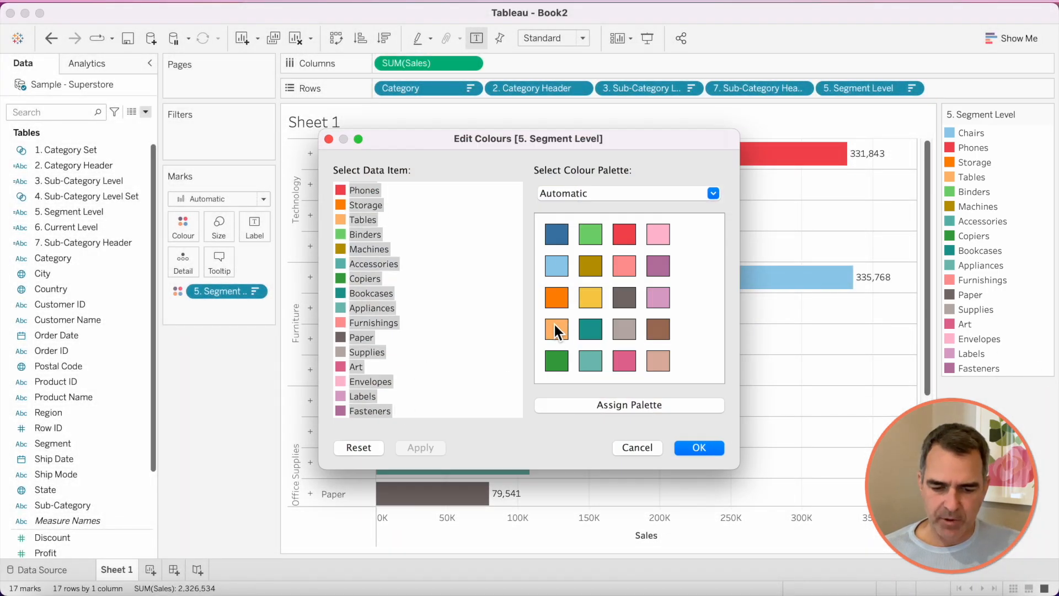
left_click(597, 244)
left_click(699, 448)
- With the sub-categories expanded to segments, colour Consumer, Corporate and Home Office grey
left_click(297, 193)
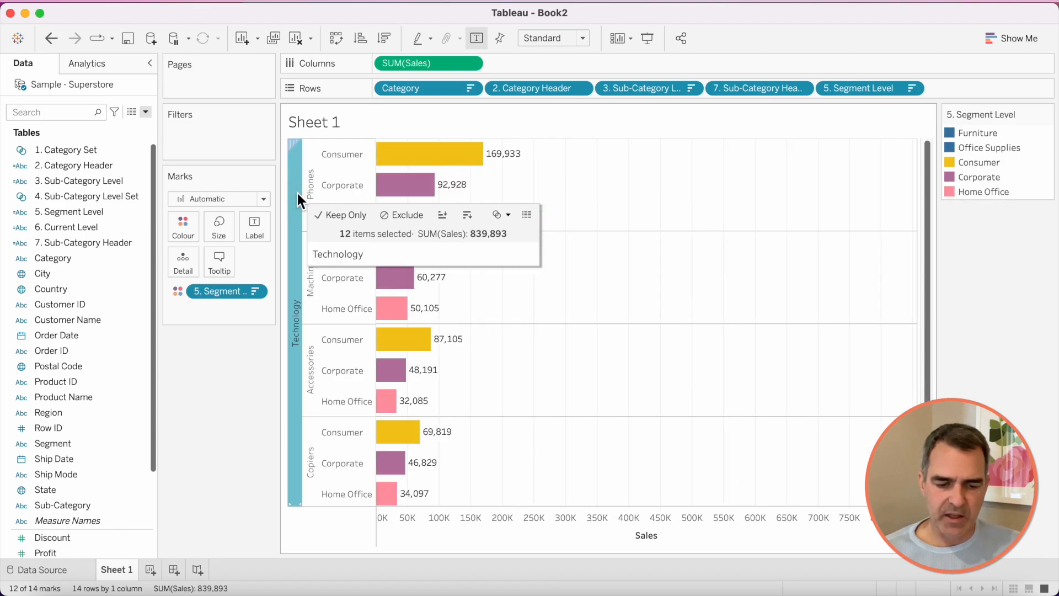
double_click(1025, 173)
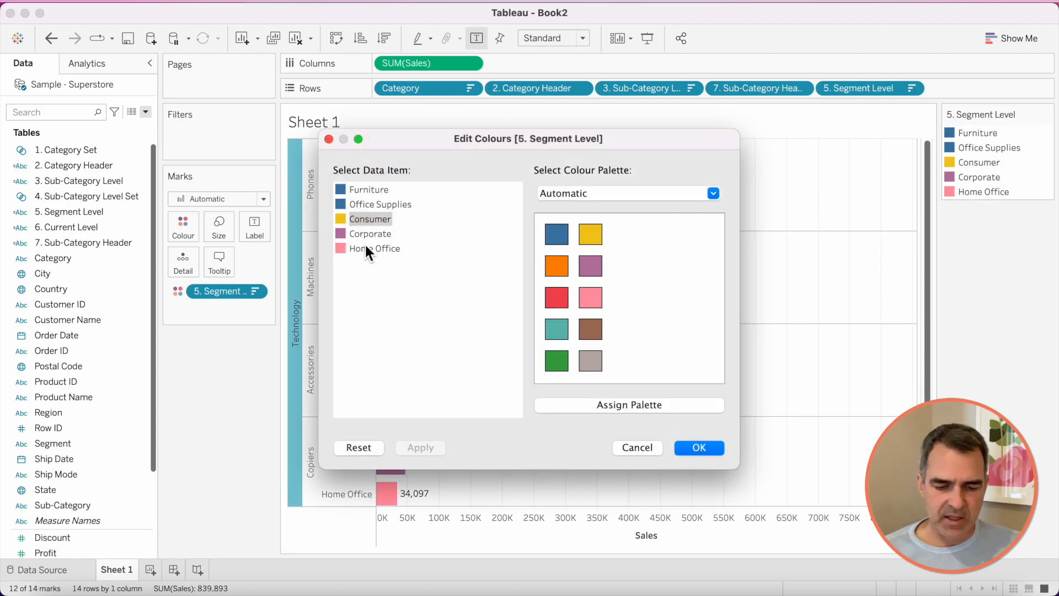
left_click(367, 248, "shift")
left_click(591, 361)
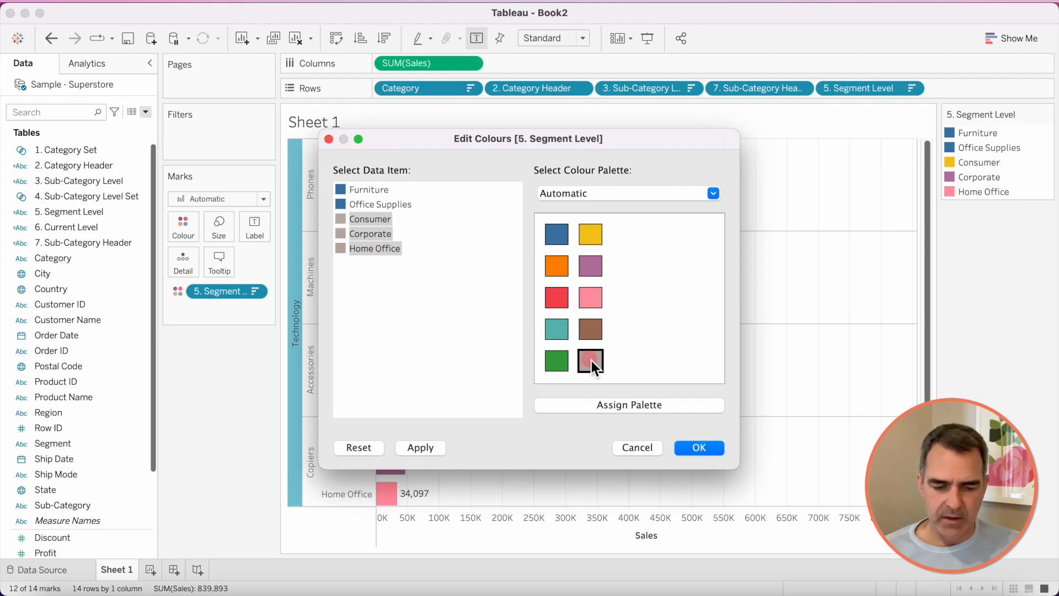
key("Return")
- Check the level colours by expanding Technology and Machines, and collapse the chart to categories
left_click(299, 307)
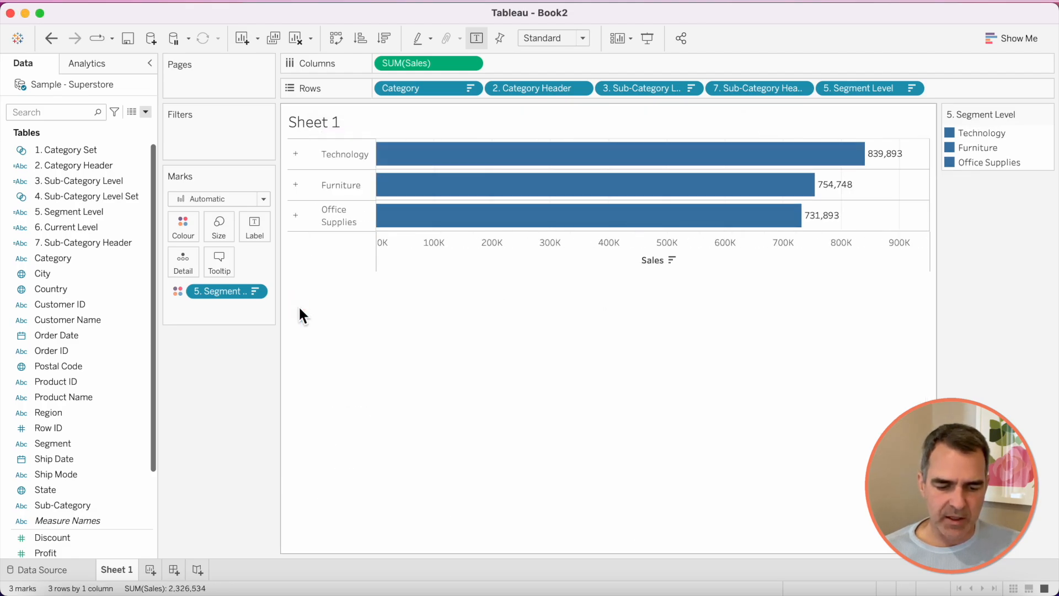
left_click(298, 155)
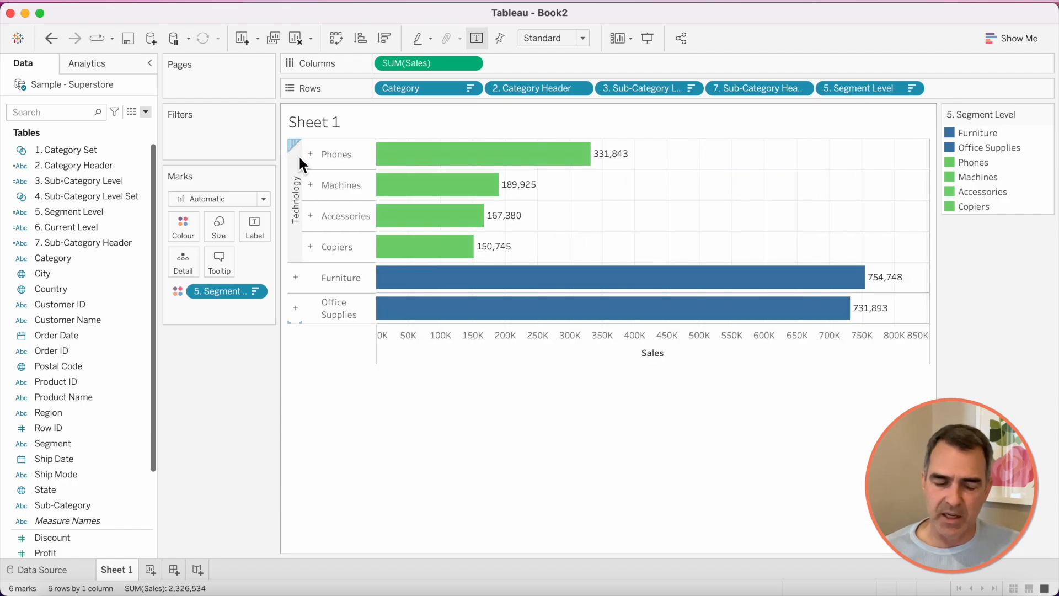
left_click(311, 186)
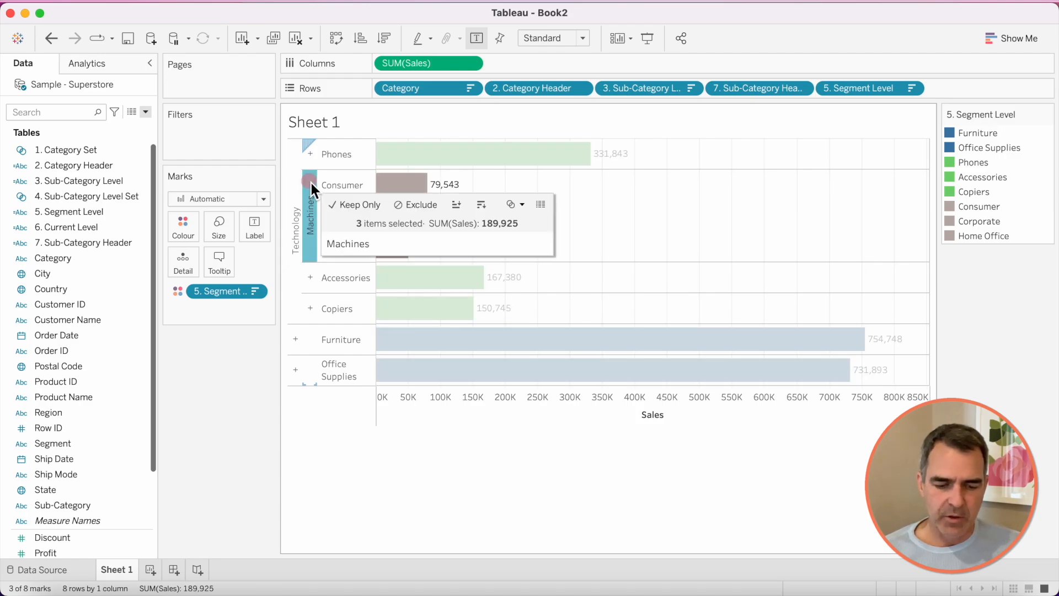
left_click(311, 182)
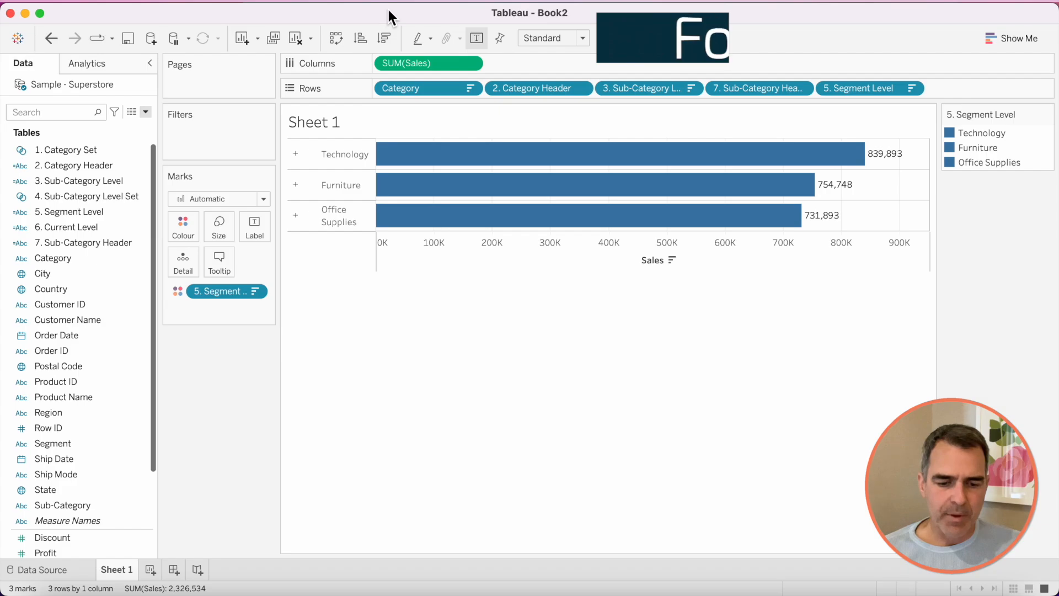
- Set the worksheet's default font size to 12
left_click(427, 2)
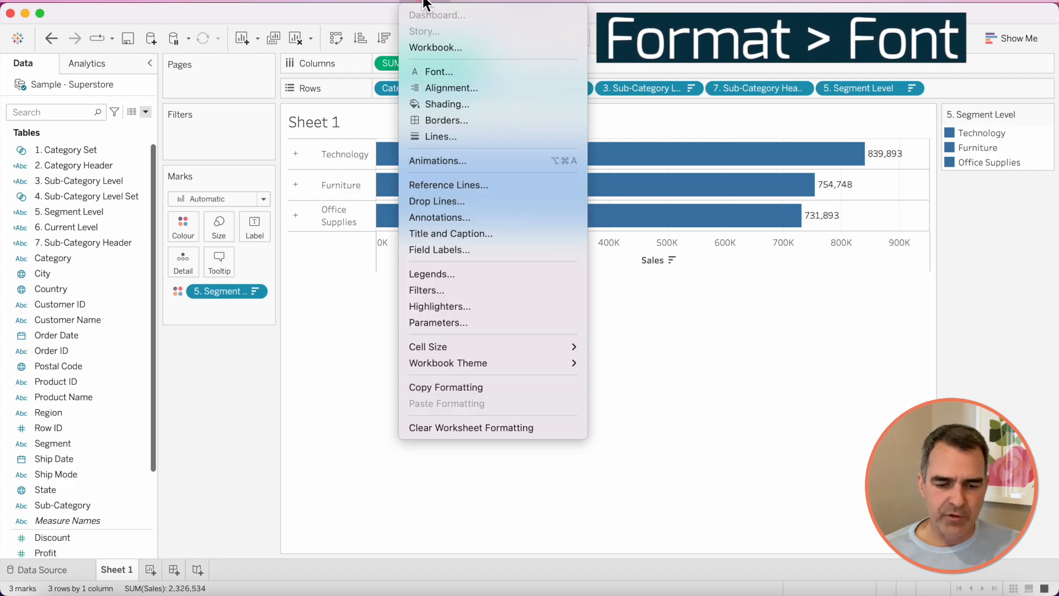
left_click(437, 72)
left_click(113, 158)
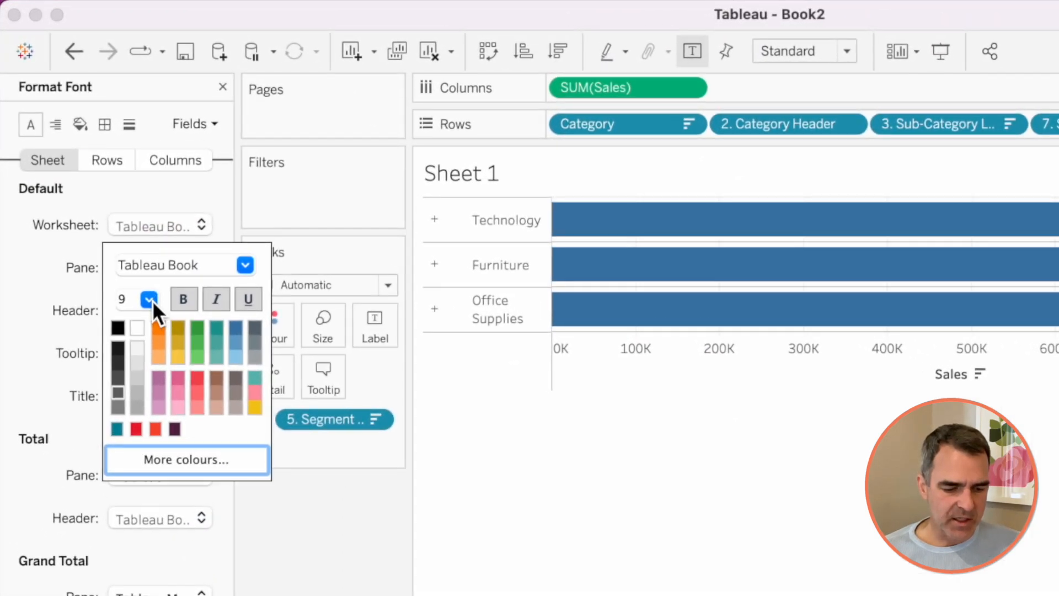
left_click(150, 299)
left_click(138, 370)
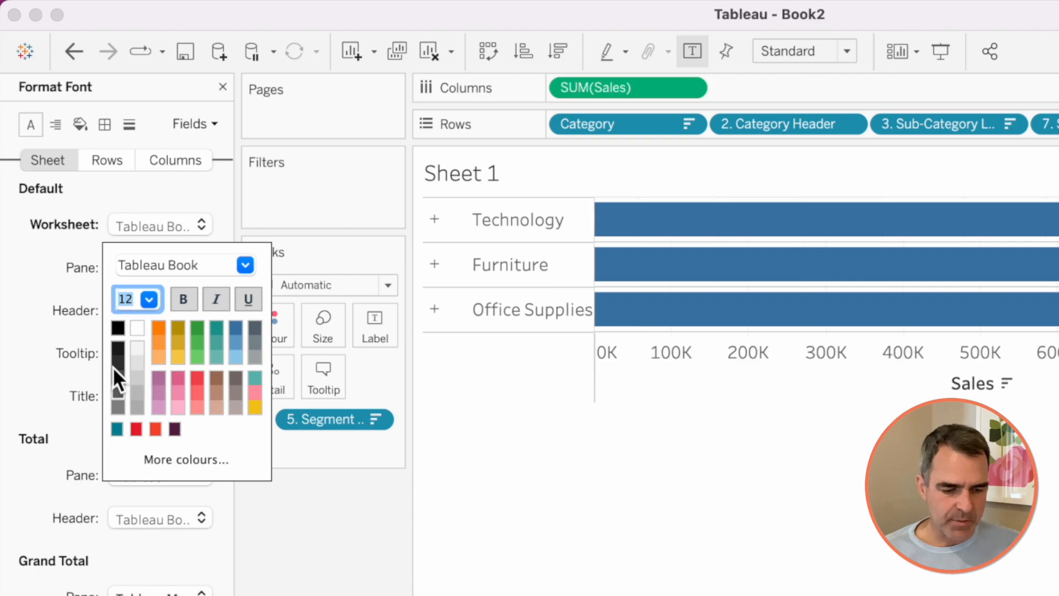
left_click(45, 336)
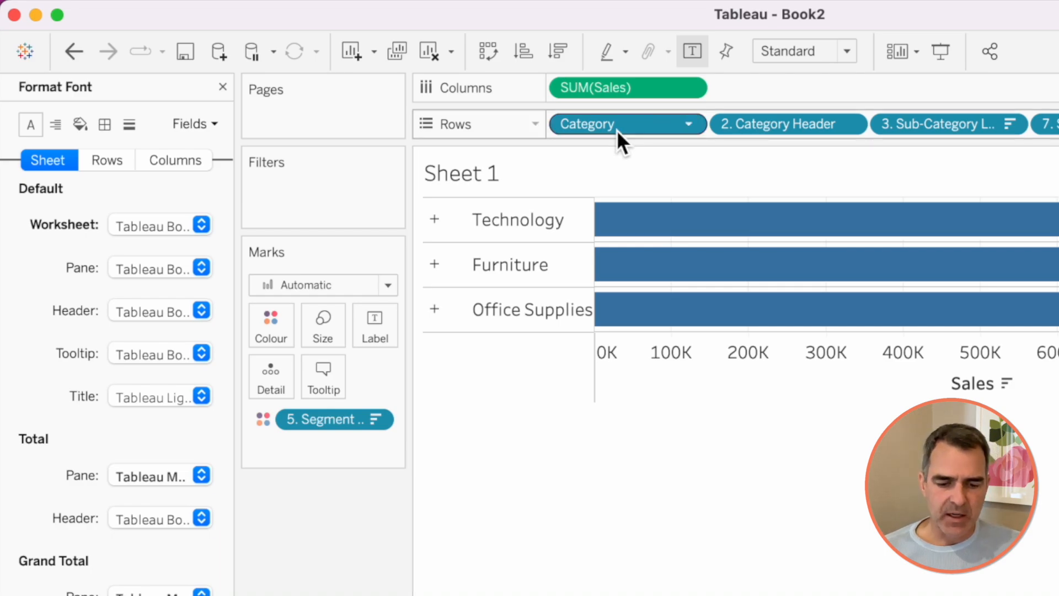
- Shade the 2. Category Header column light grey and the 7. Sub-Category Header column a darker grey
right_click(793, 131)
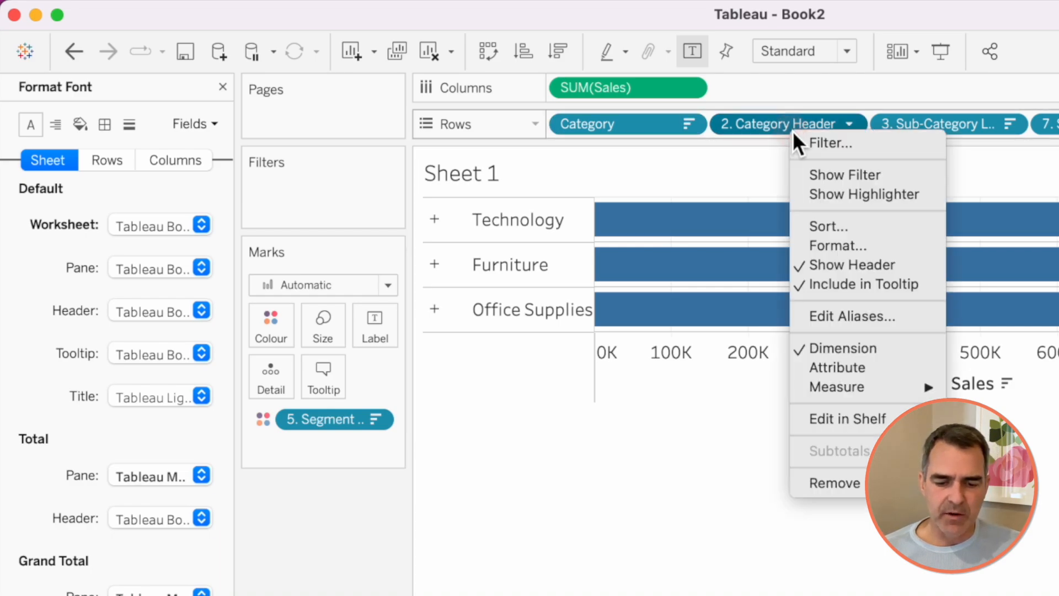
left_click(827, 247)
left_click(144, 356)
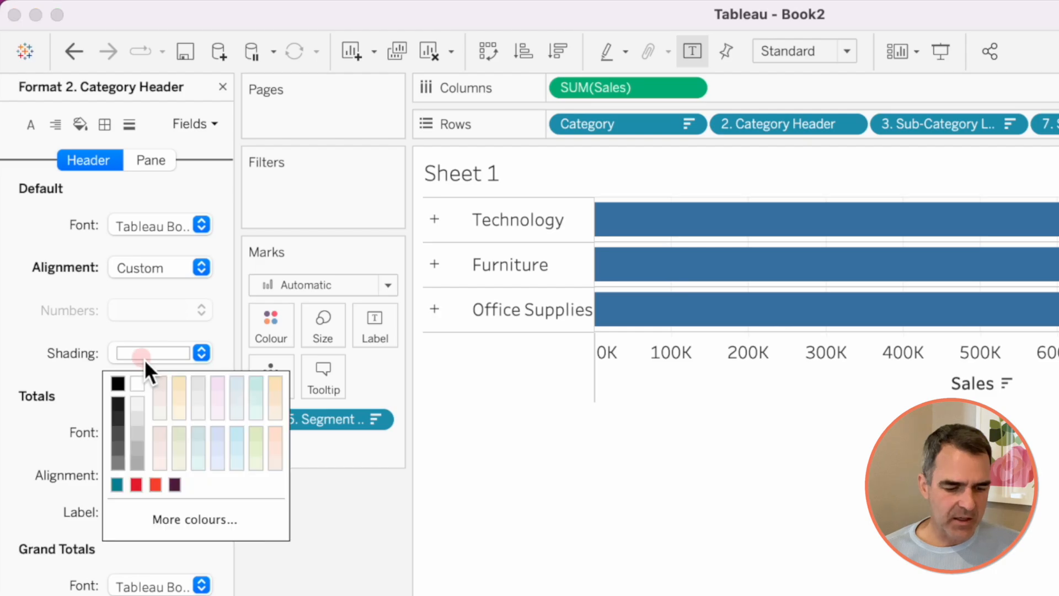
left_click(138, 423)
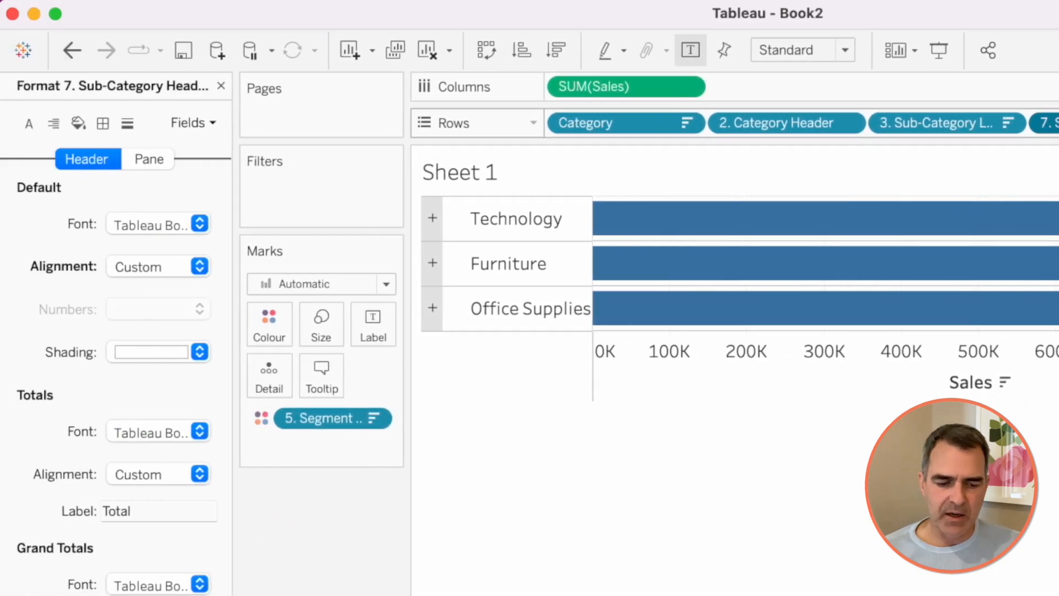
left_click(134, 353)
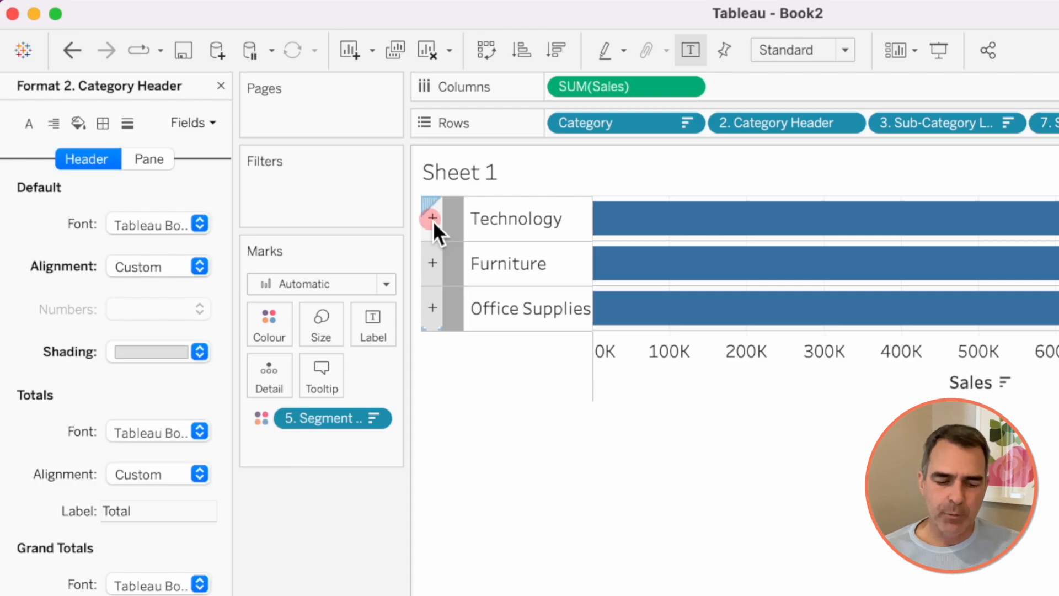
- Expand Technology to its sub-categories and widen the shaded header columns slightly
left_click(433, 221)
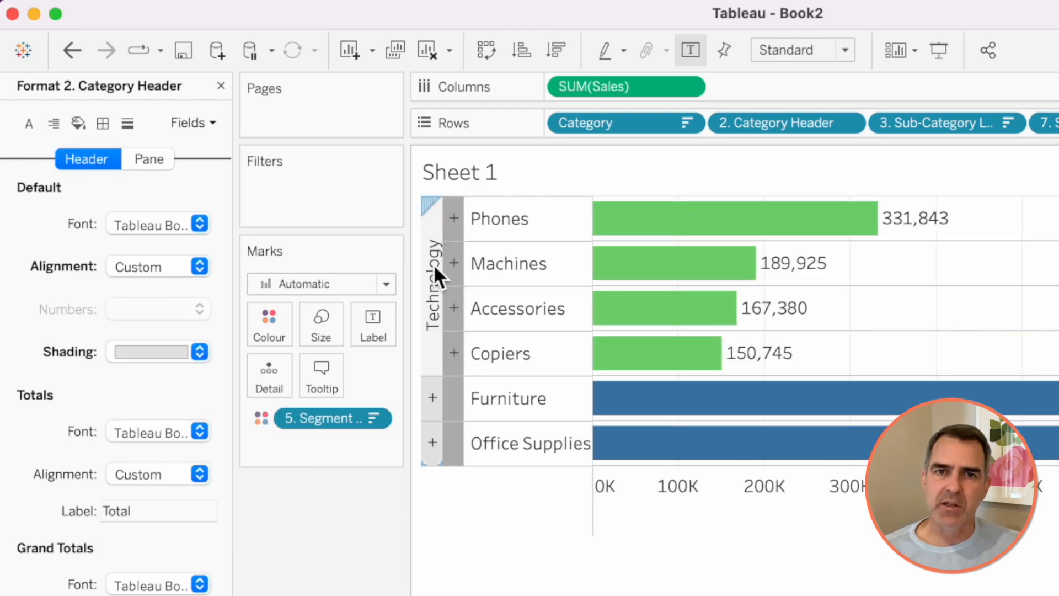
left_click_drag(444, 268, 458, 267)
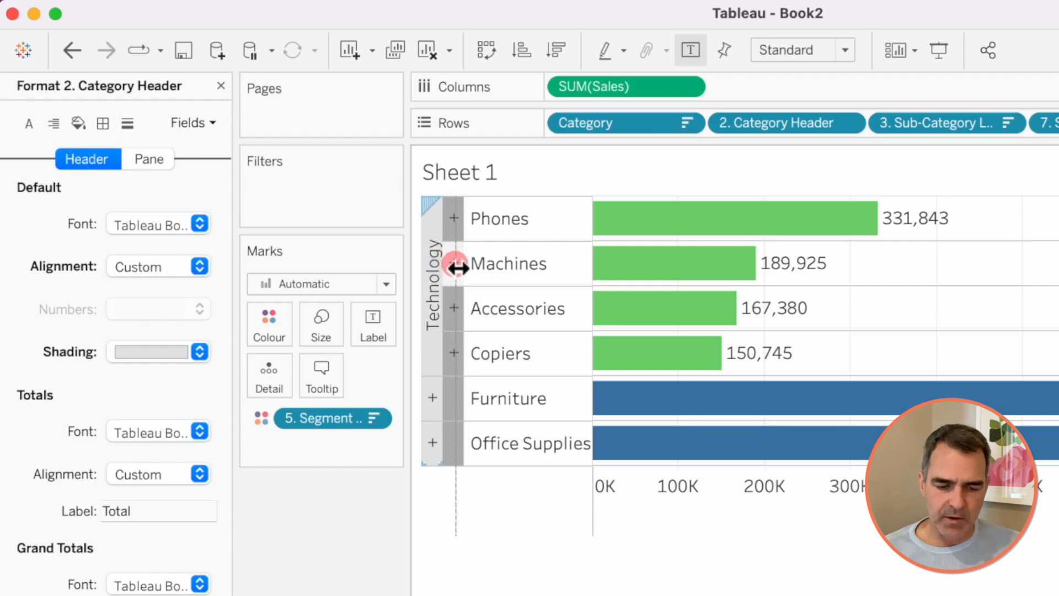
left_click(1001, 299)
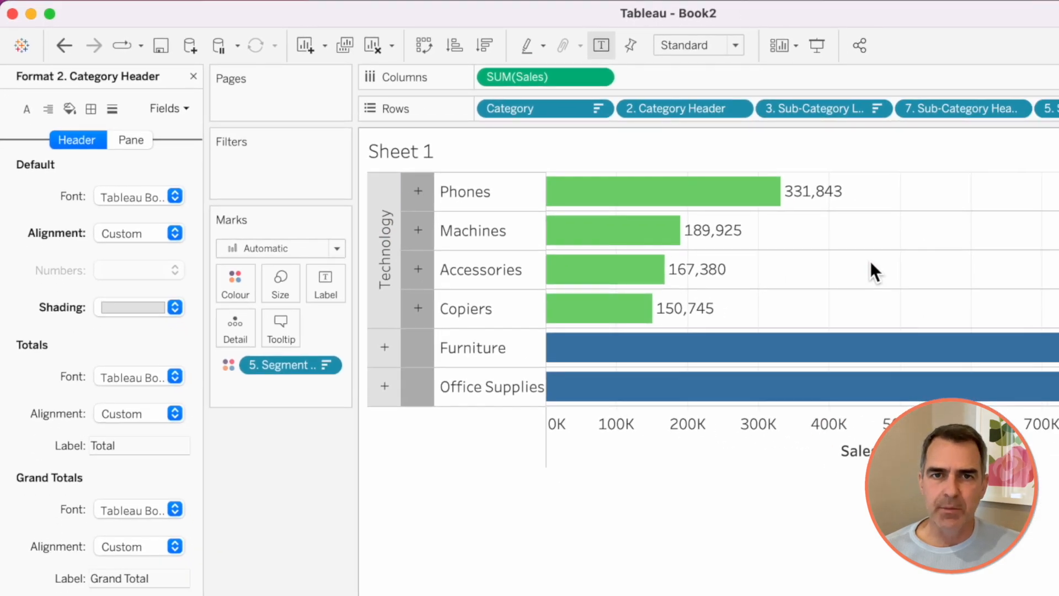
- Set the sheet's grid lines and zero lines to None
right_click(870, 260)
left_click(908, 349)
left_click(116, 108)
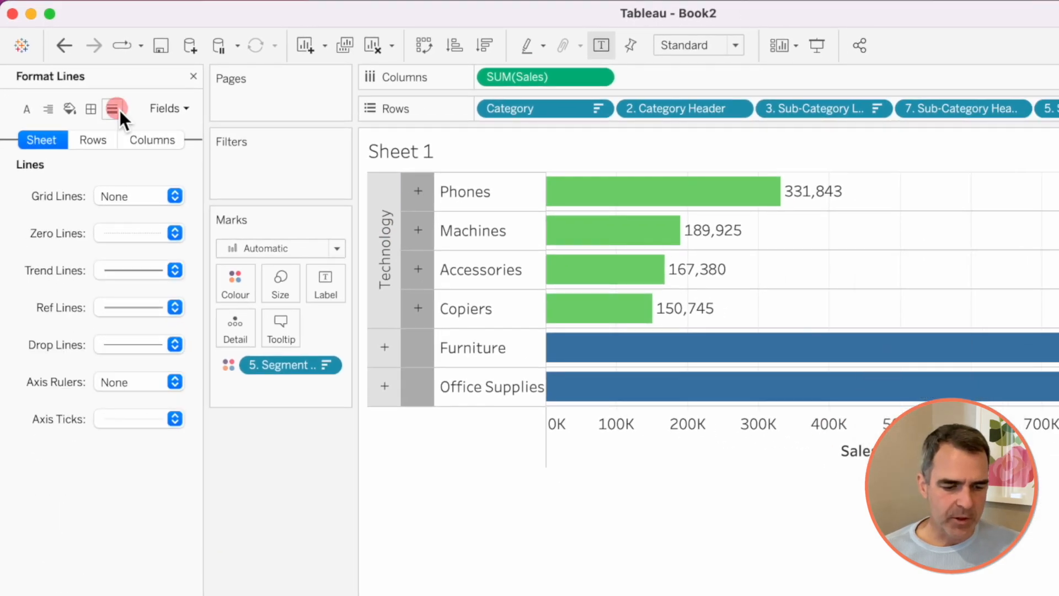
left_click(119, 198)
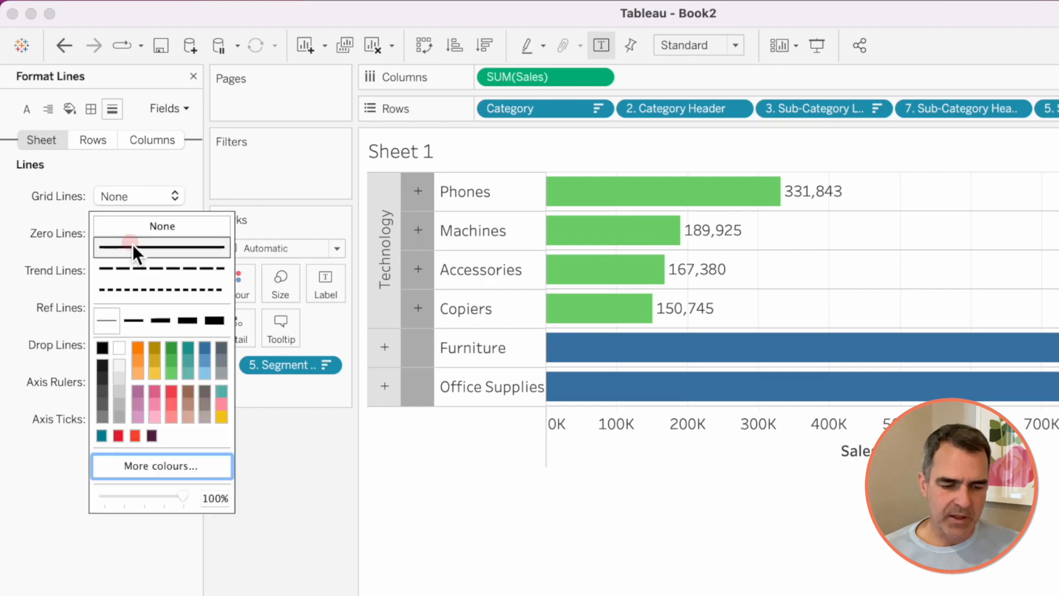
left_click(134, 227)
left_click(24, 234)
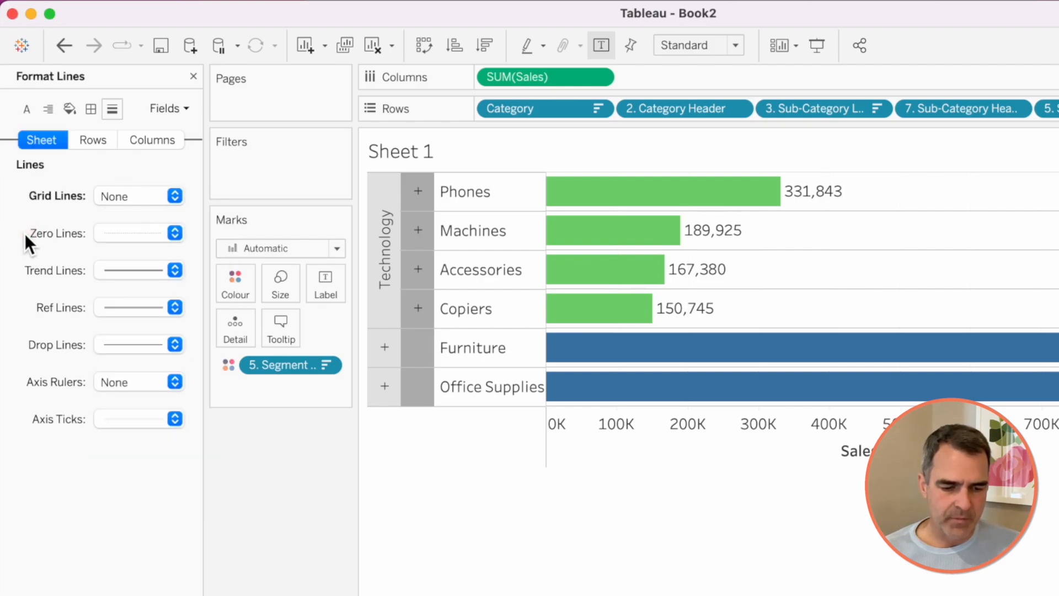
left_click(118, 234)
left_click(124, 257)
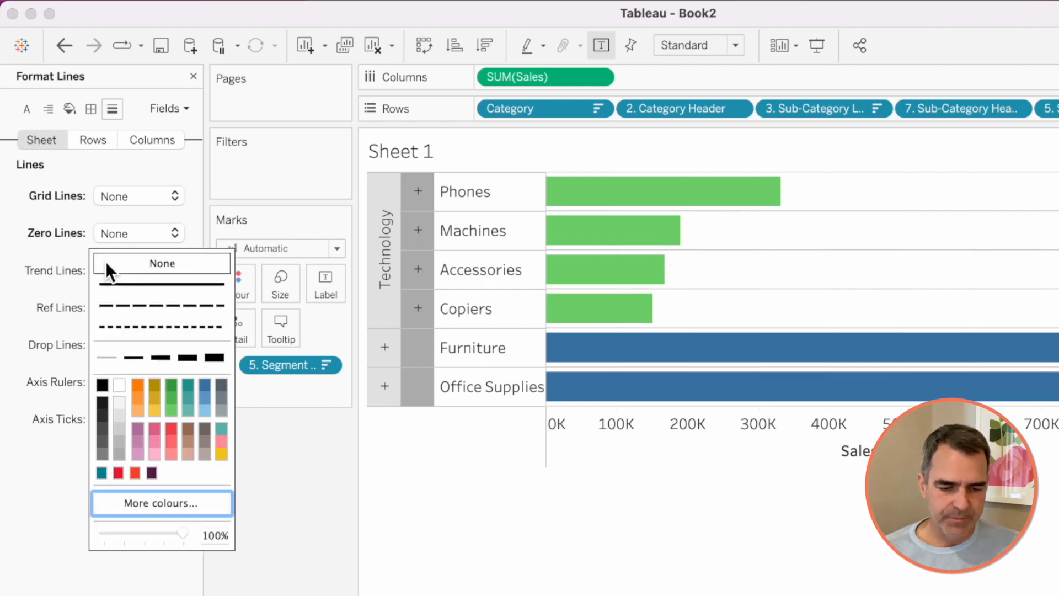
- Set the column divider for the pane to None and make the pane's row divider a dotted grey line
left_click(95, 117)
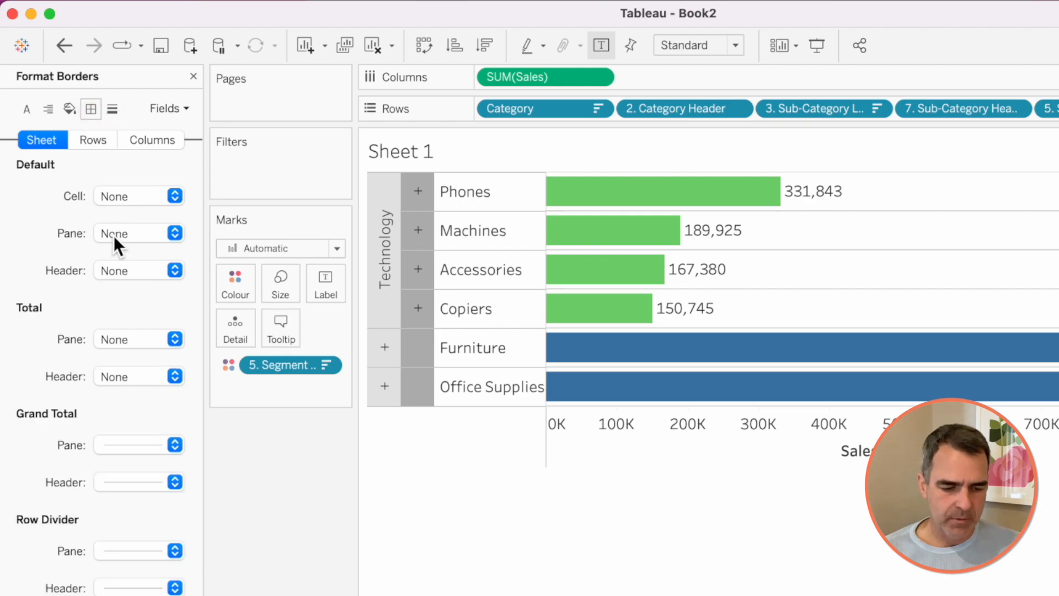
scroll(127, 518, "down", 3)
left_click(121, 544)
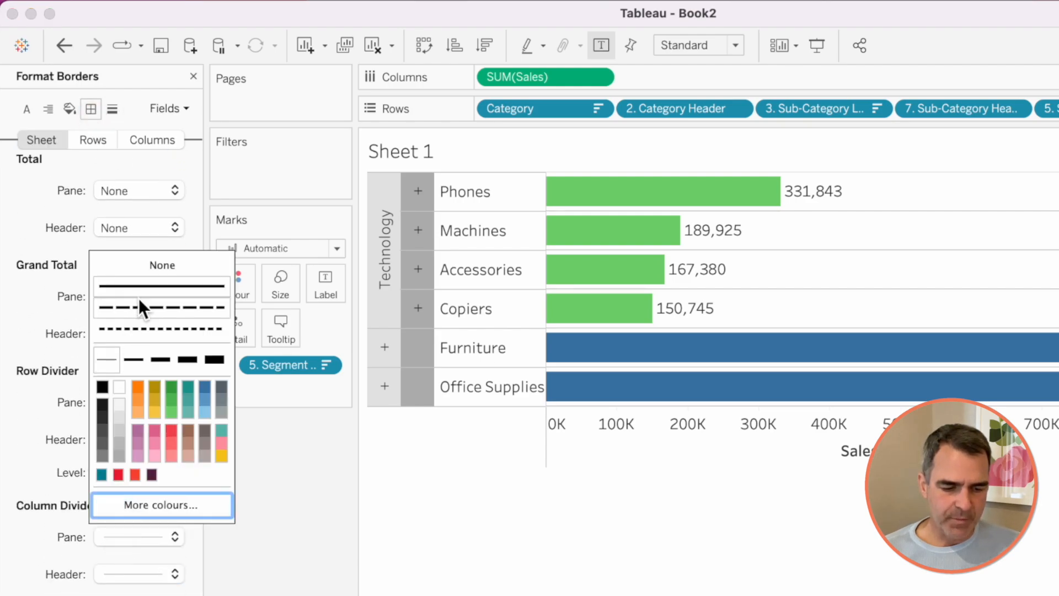
left_click(147, 265)
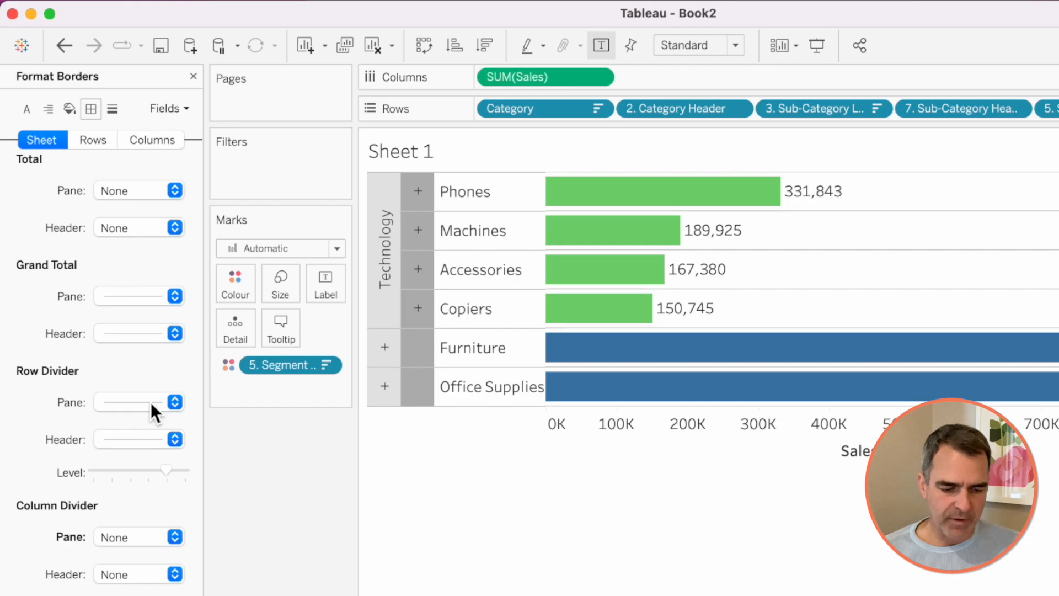
left_click(151, 402)
left_click(155, 495)
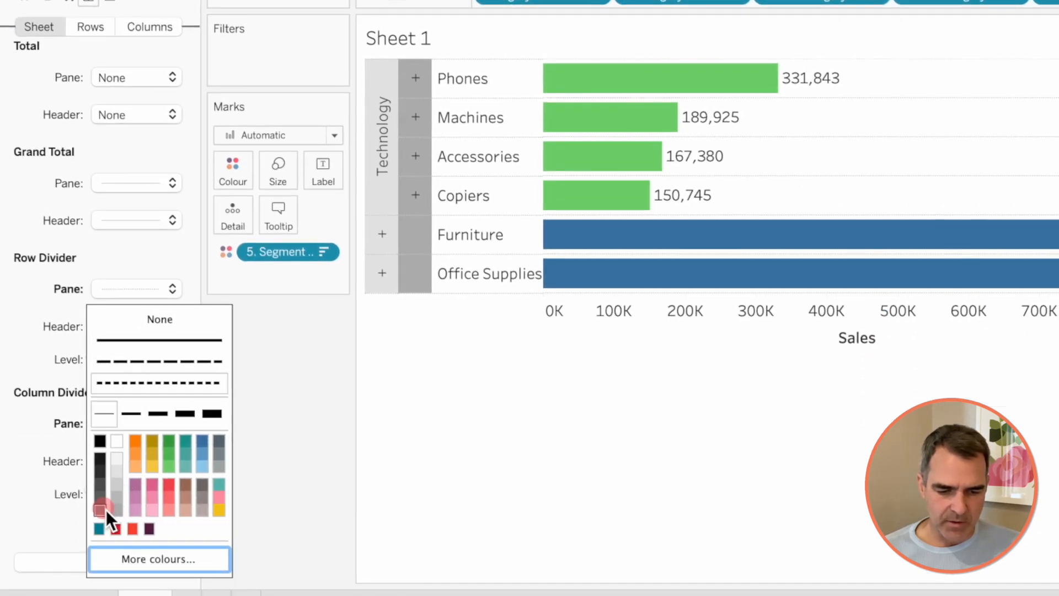
left_click(105, 509)
left_click(762, 301)
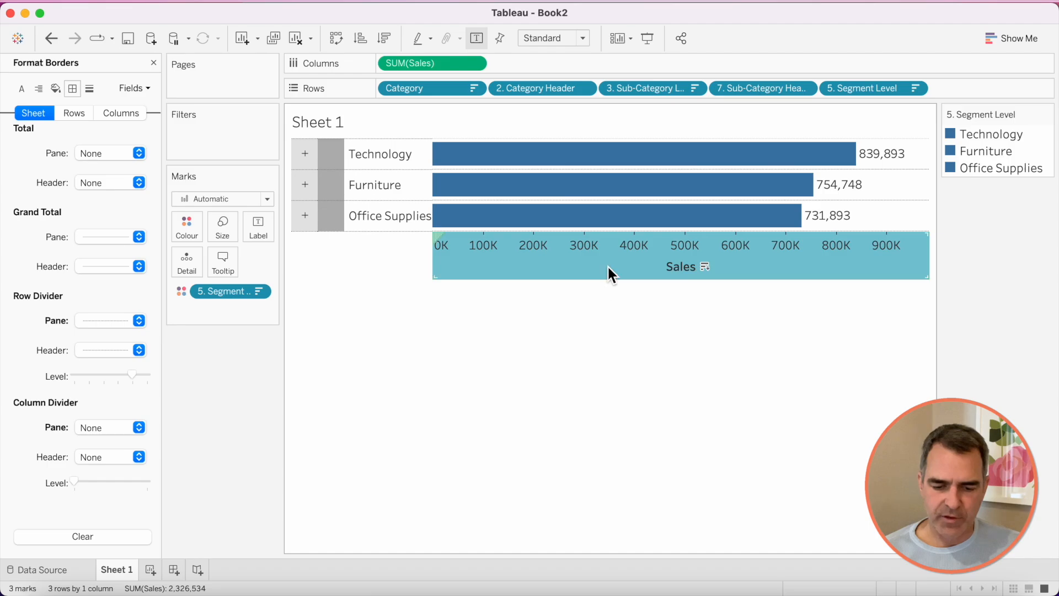
- Hide the Sales axis header and test the drill-down by expanding Office Supplies and its Storage sub-category
right_click(608, 263)
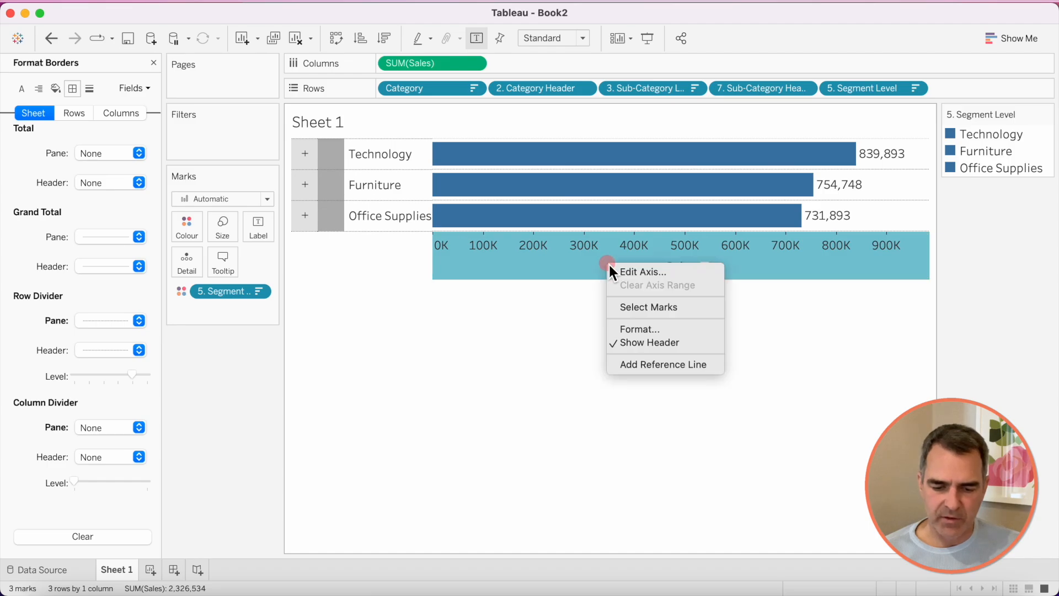
left_click(632, 342)
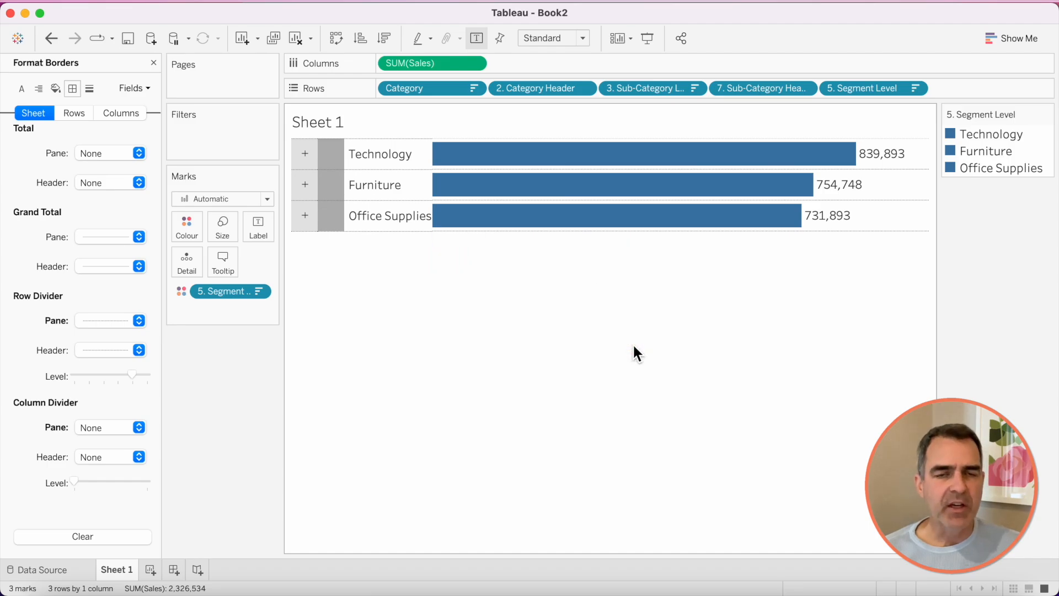
left_click(312, 220)
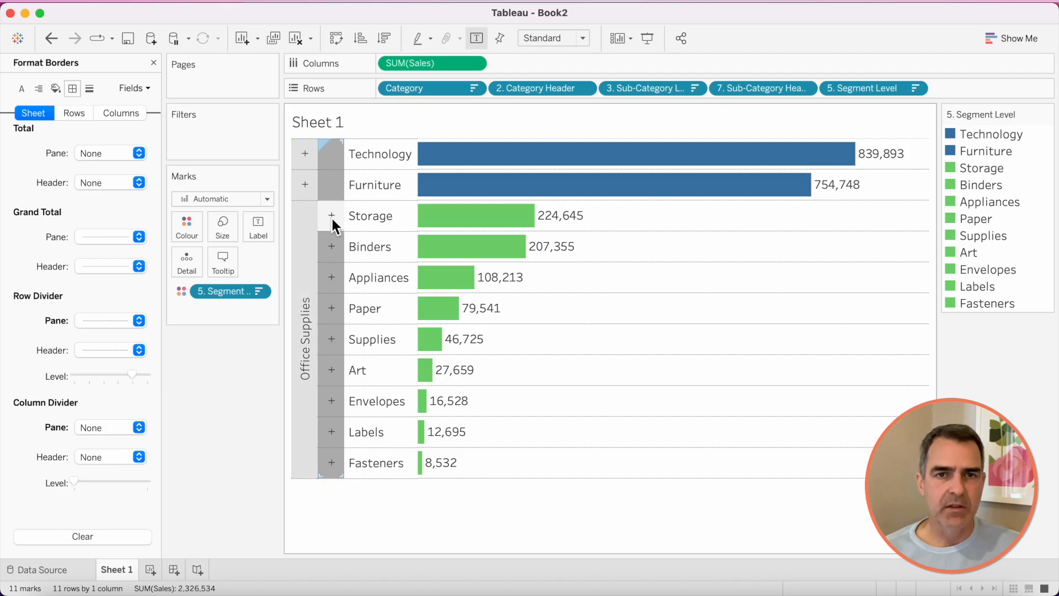
left_click(331, 216)
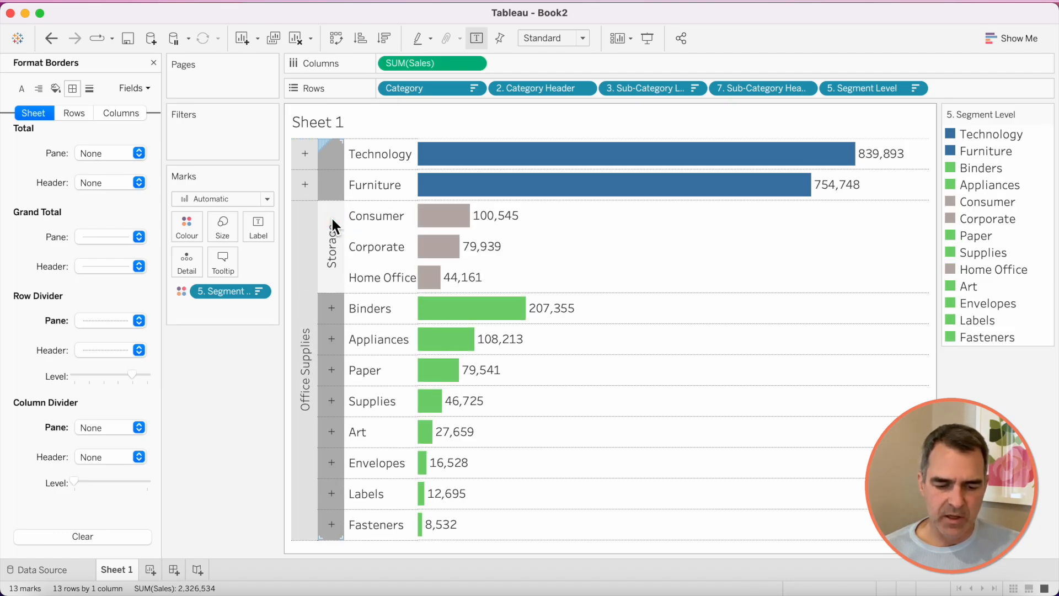